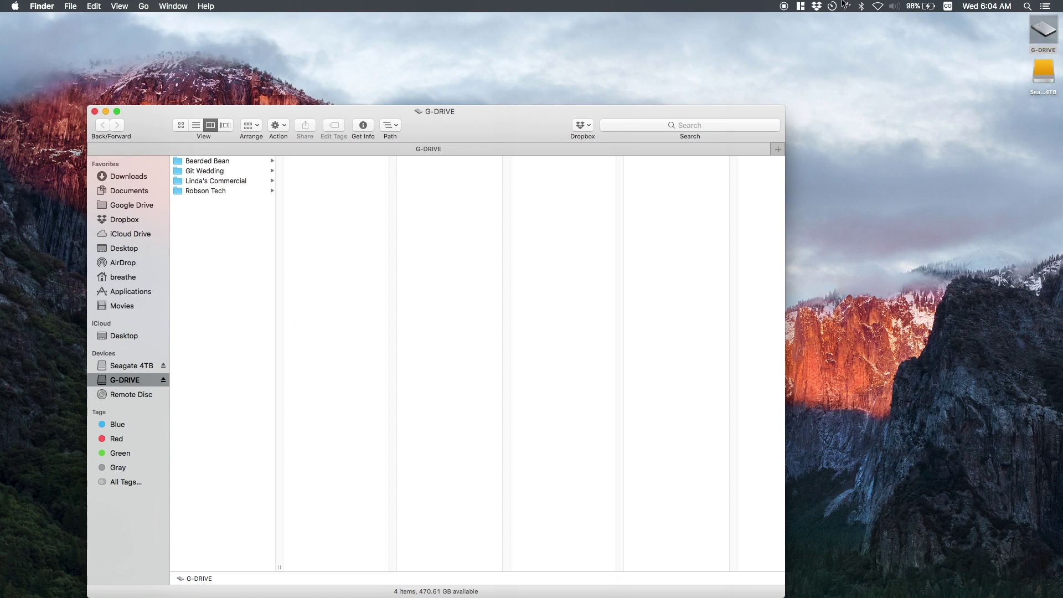
# - Open Linda's Commercial on G-DRIVE and preview the Linda's library and Linda's Audio.m4a
pyautogui.moveTo(575, 115); pyautogui.dragTo(565, 79)
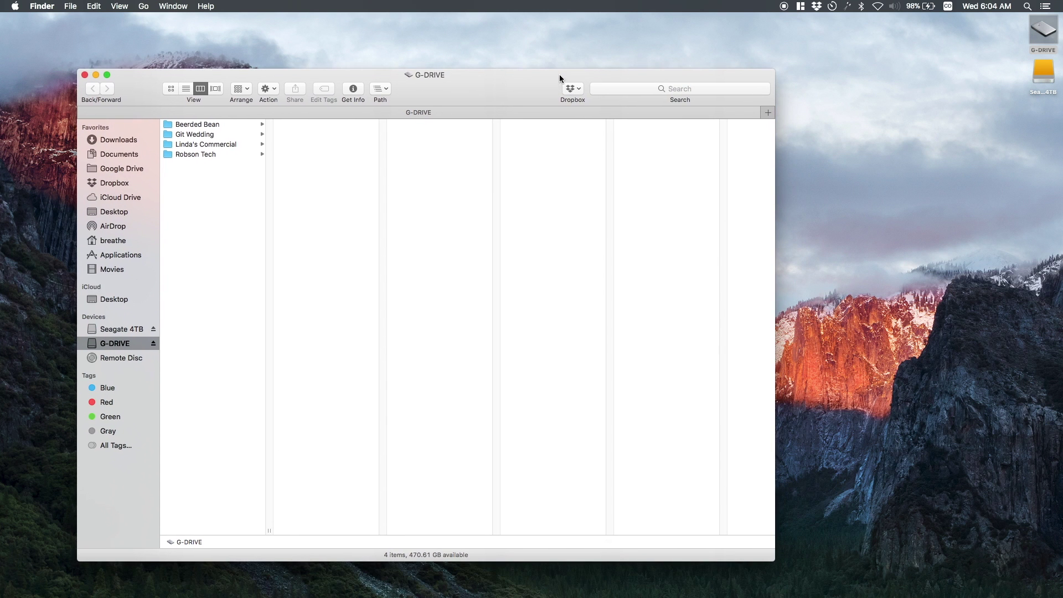
pyautogui.click(221, 145)
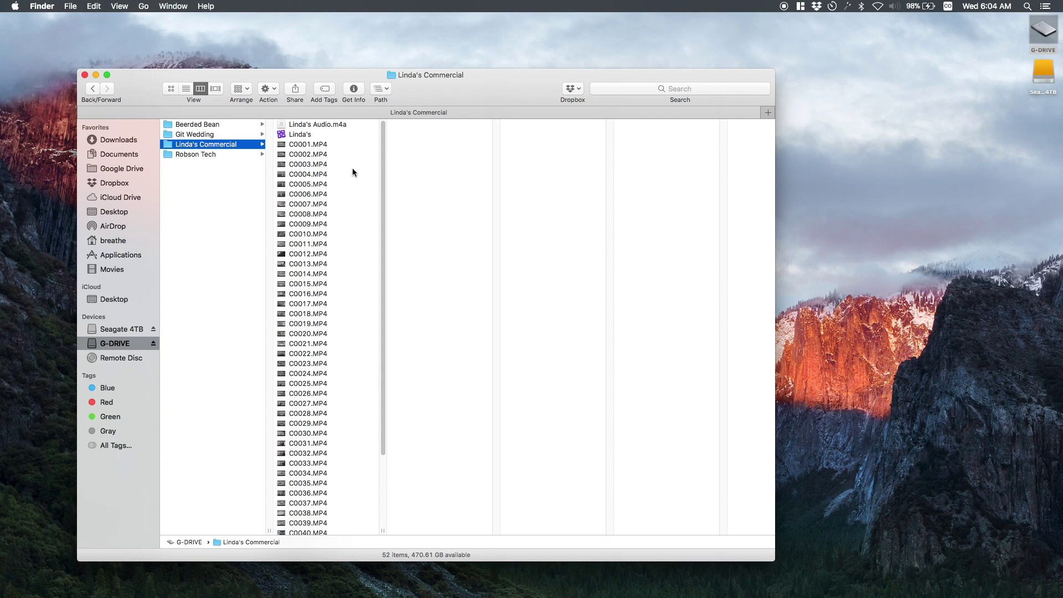
pyautogui.click(305, 136)
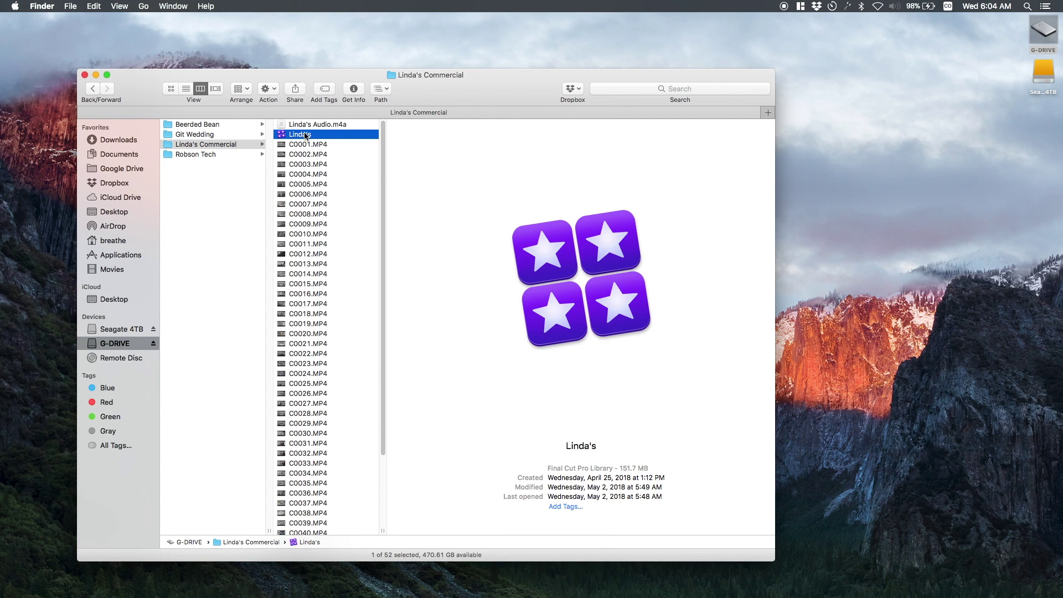
pyautogui.click(309, 125)
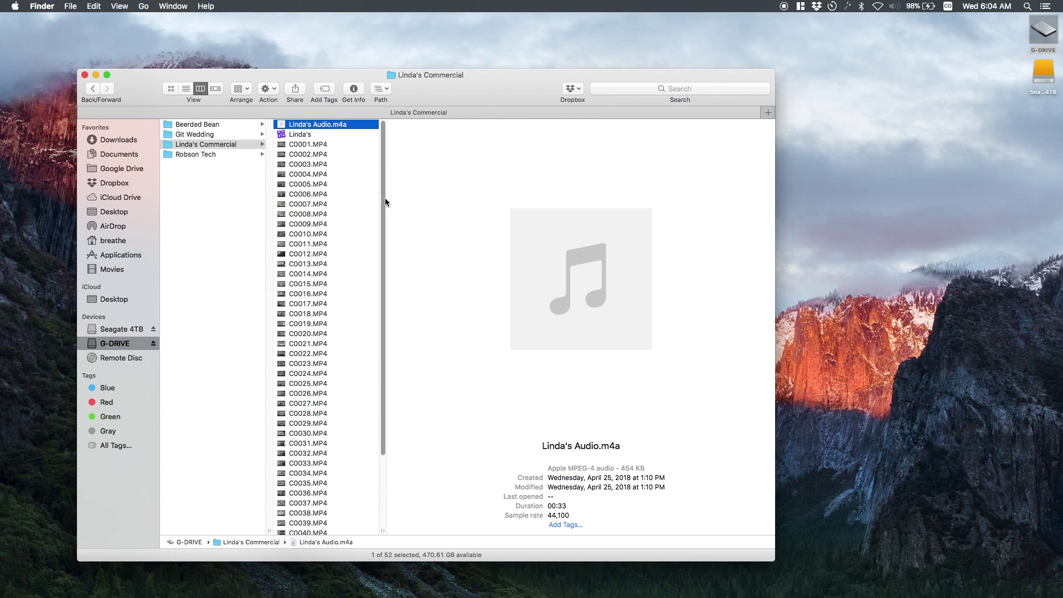
pyautogui.scroll(-5, 370, 361)
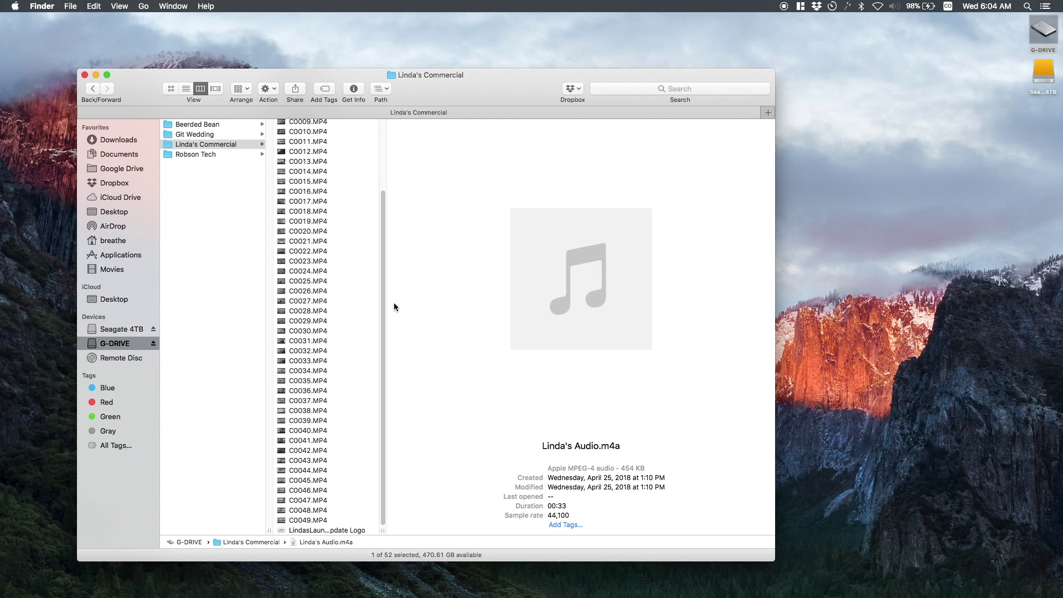
pyautogui.moveTo(384, 308); pyautogui.dragTo(380, 225)
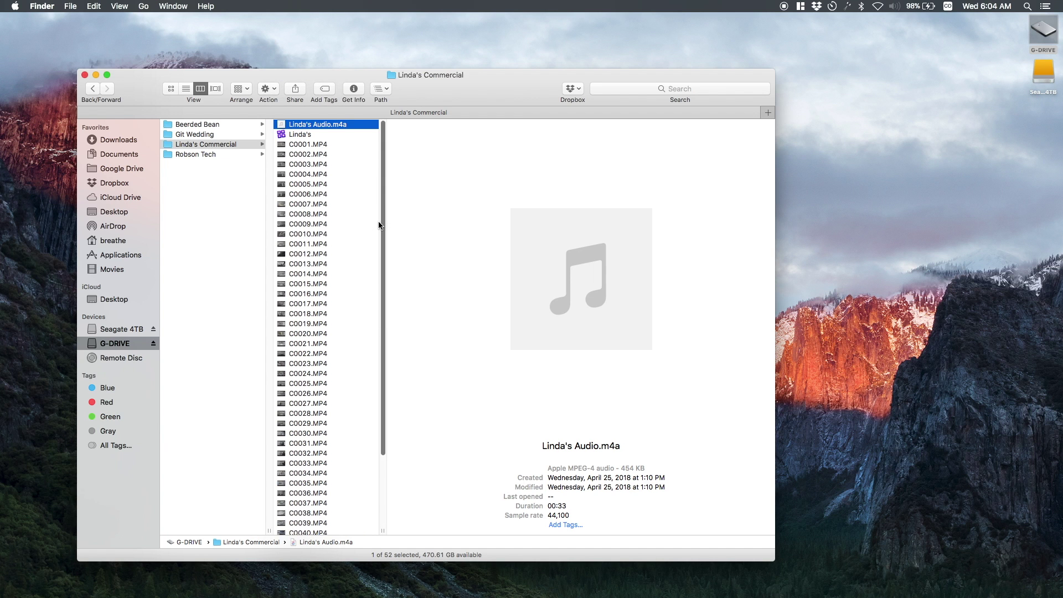
# - Select the Linda's Commercial folder, keep its name, and snap Finder to the left half
pyautogui.click(200, 145)
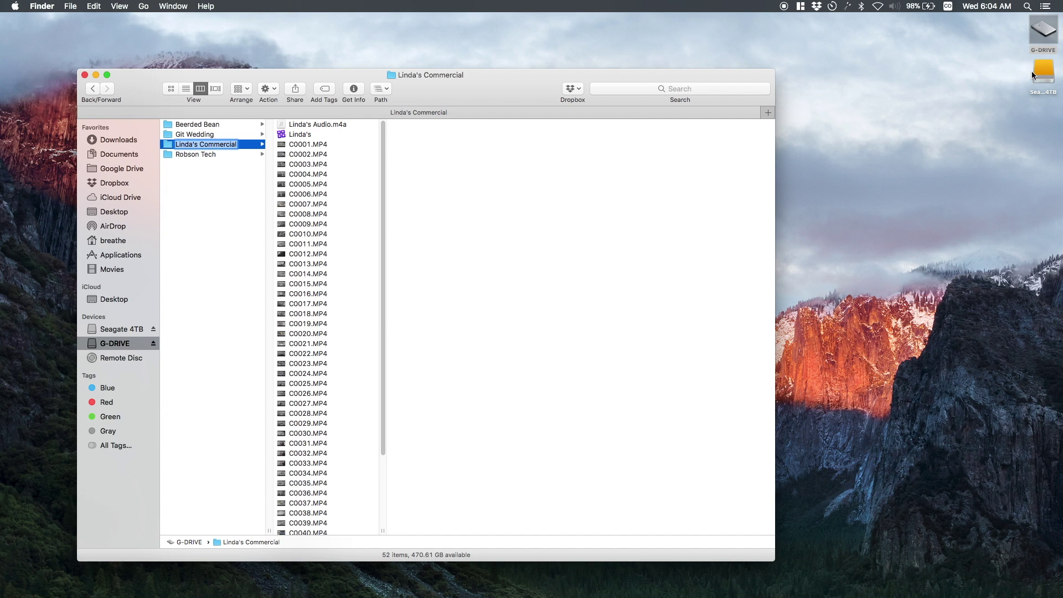
pyautogui.press('Return')
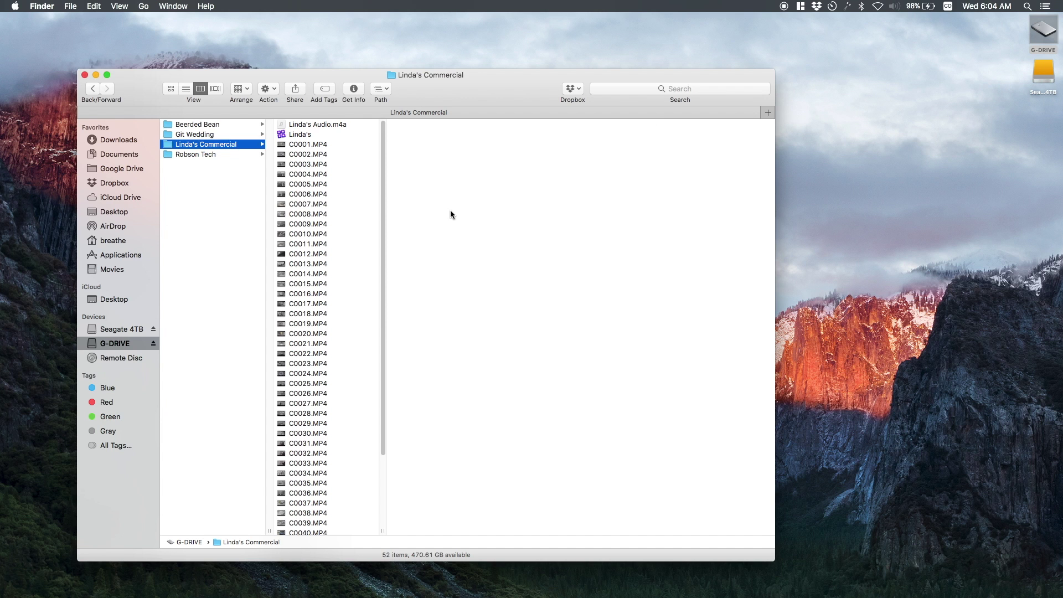
pyautogui.click(804, 7)
# - Open Seagate 4TB beside Finder and copy the Linda's Commercial folder onto it
pyautogui.click(811, 21)
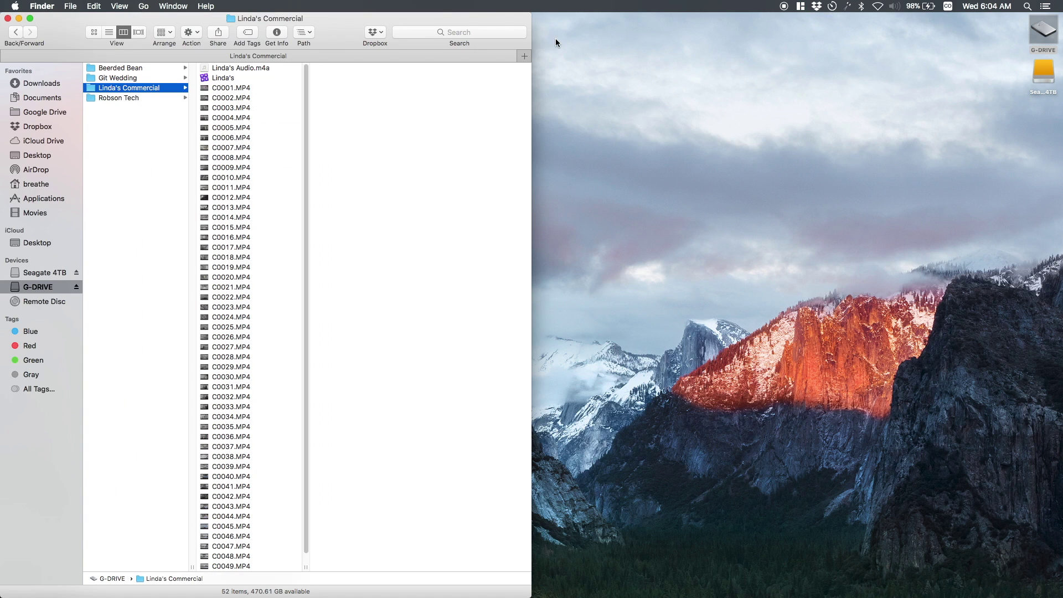
pyautogui.doubleClick(1044, 72)
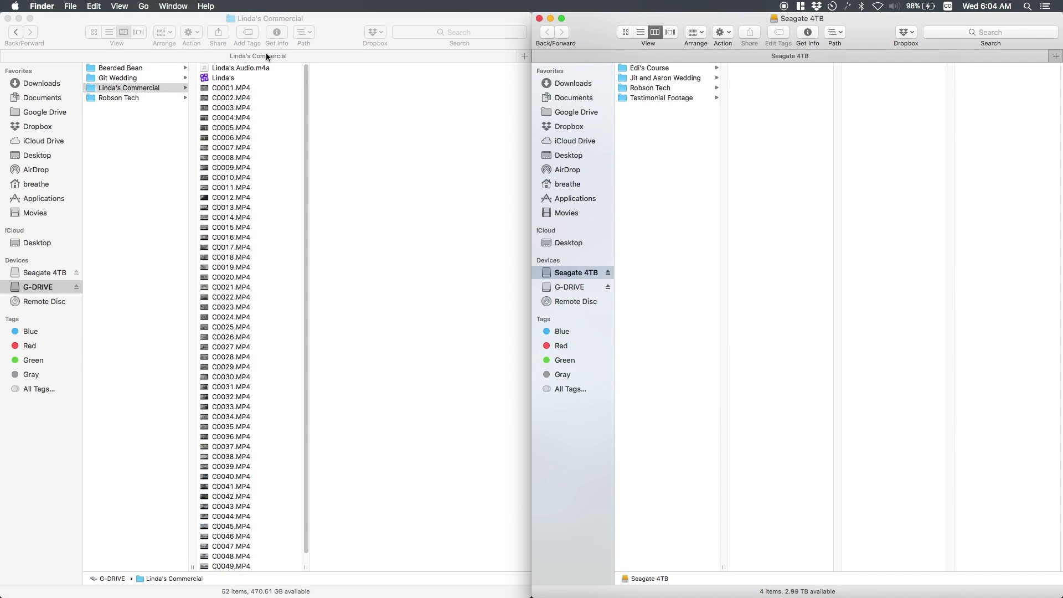
pyautogui.click(117, 87)
pyautogui.click(115, 88)
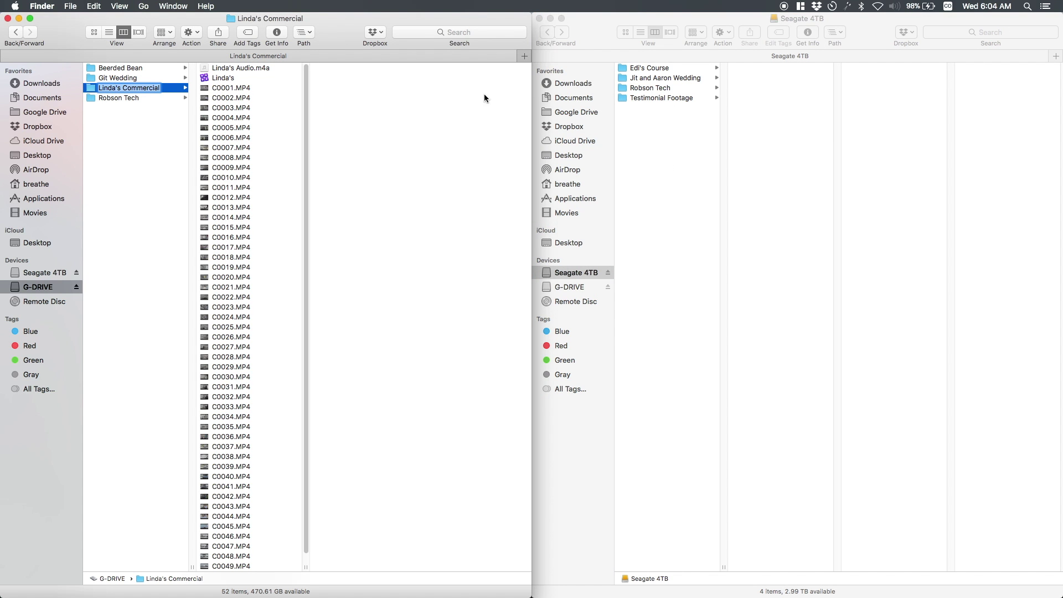
pyautogui.moveTo(107, 89); pyautogui.dragTo(644, 129)
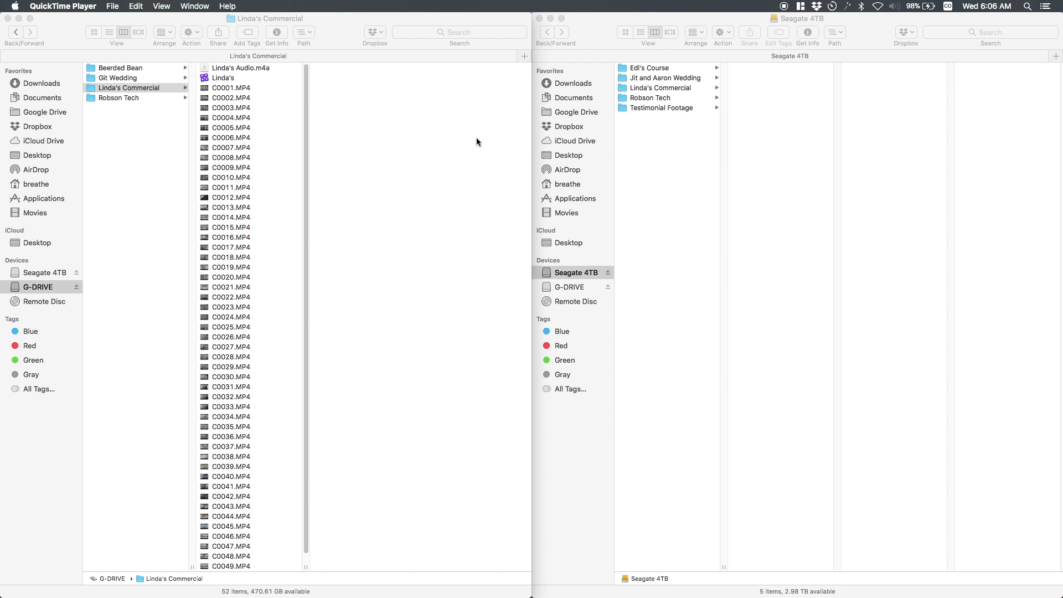
# - Check the Linda's Commercial copy on Seagate 4TB, close its window, and bring up the drive's actions
pyautogui.click(114, 86)
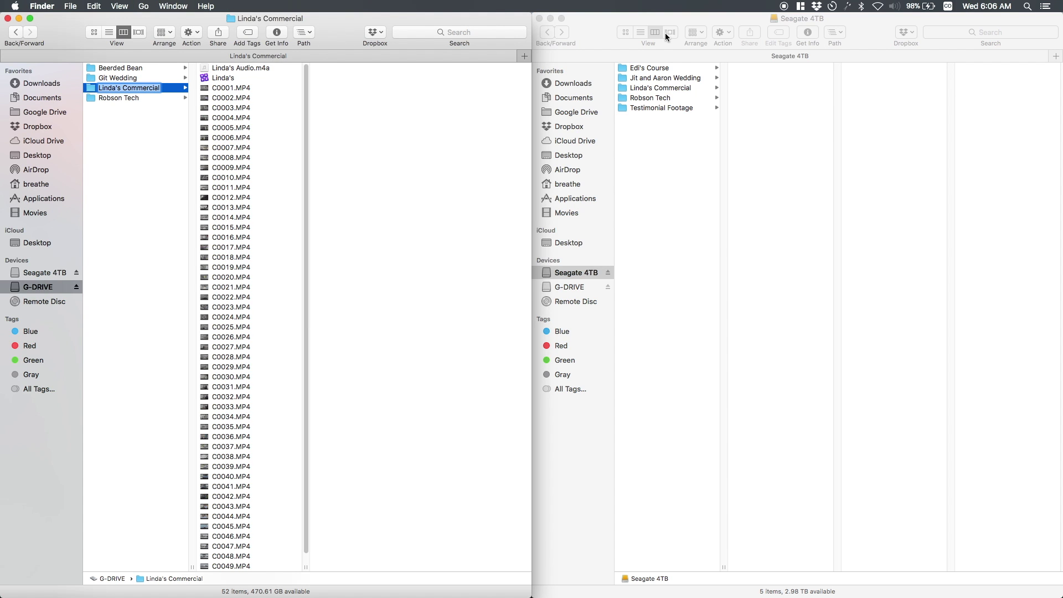
pyautogui.click(666, 90)
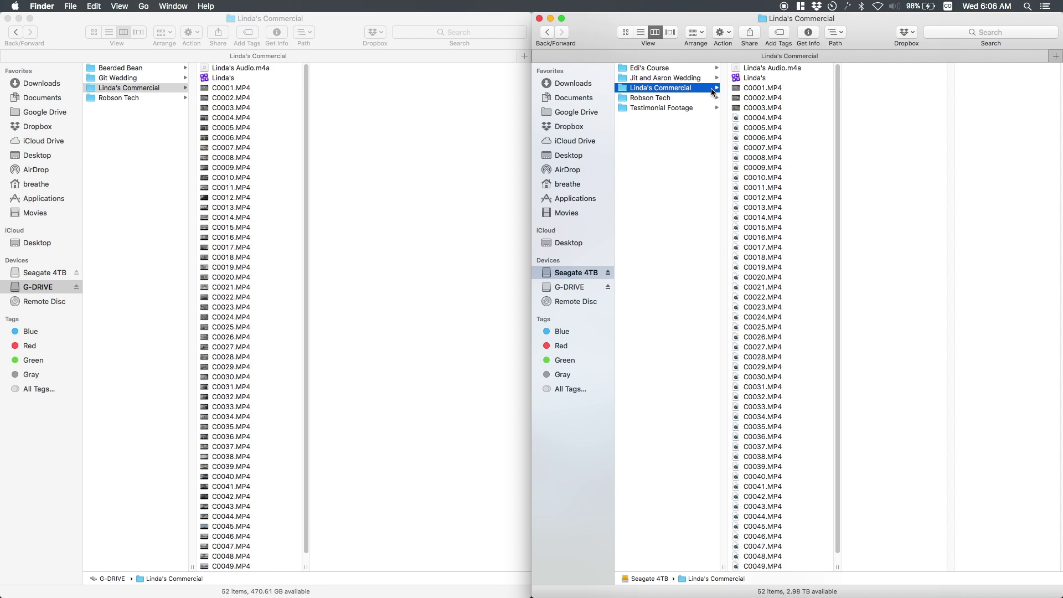
pyautogui.click(539, 19)
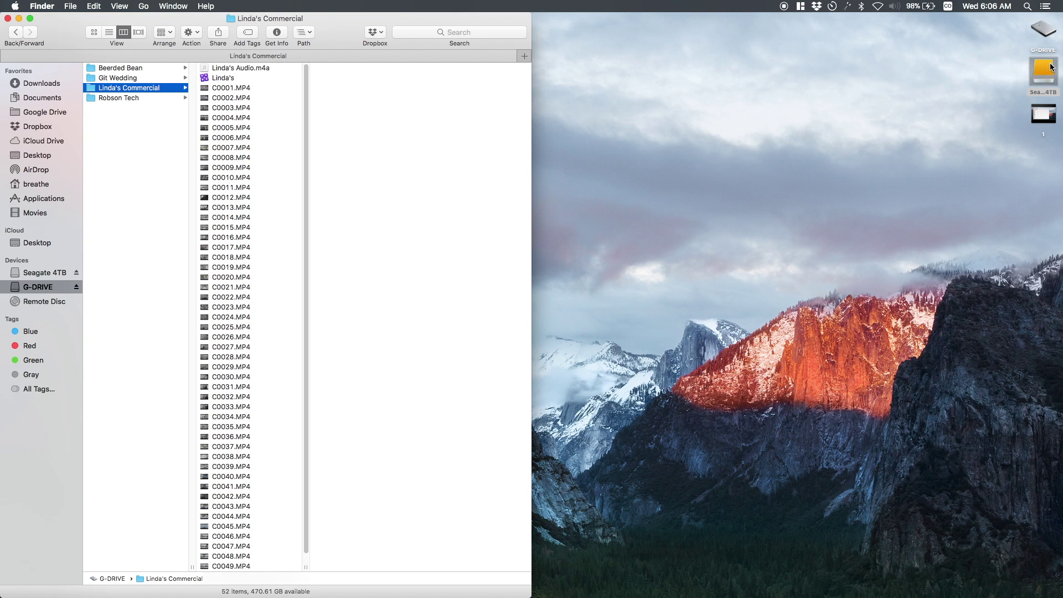
pyautogui.rightClick(1044, 69)
# - Eject the Seagate 4TB drive, then open the G-DRIVE Linda's library in Final Cut Pro
pyautogui.click(1011, 89)
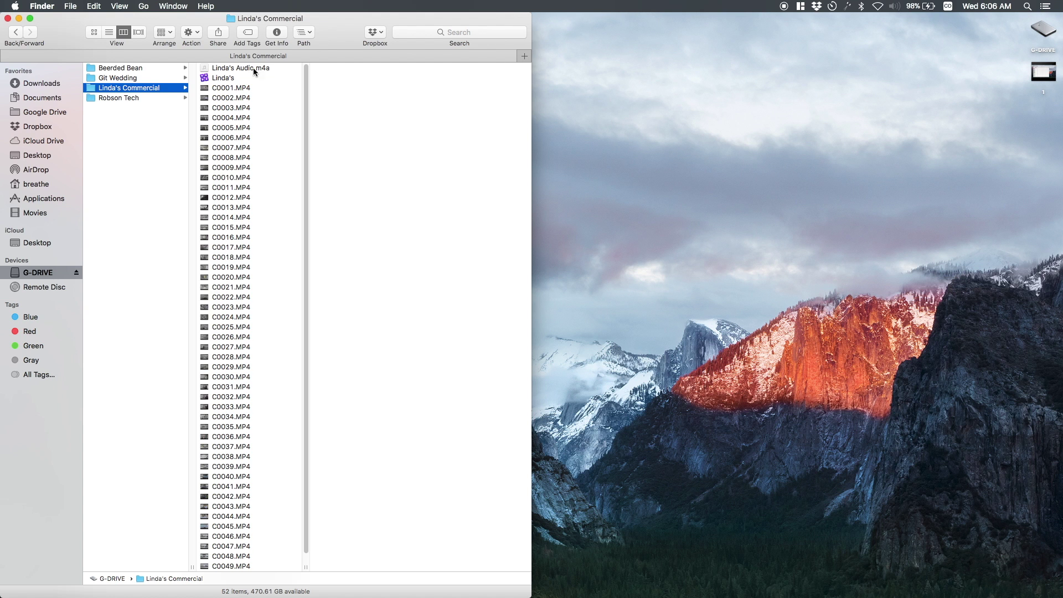
pyautogui.click(216, 32)
pyautogui.moveTo(354, 17); pyautogui.dragTo(482, 17)
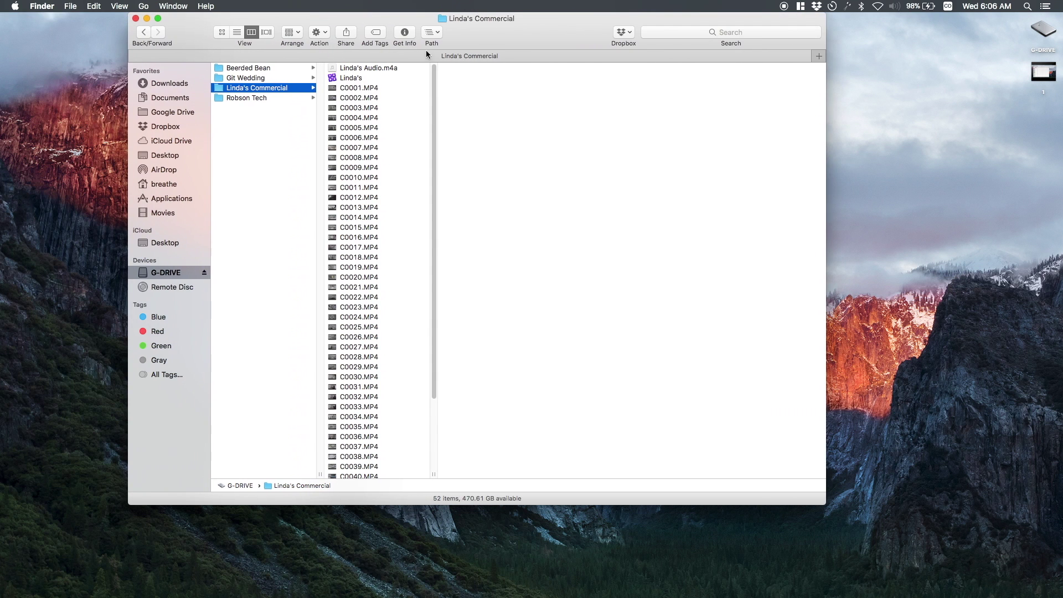
pyautogui.doubleClick(359, 79)
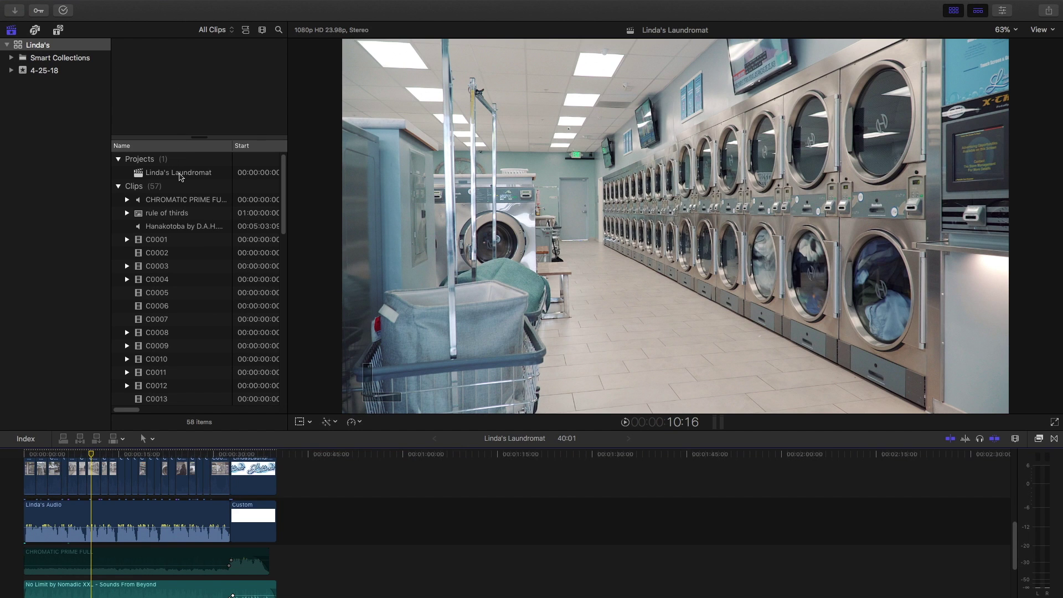
# - Select the Linda's Laundromat project in the browser, keep its name, and bring up the File menu
pyautogui.click(180, 174)
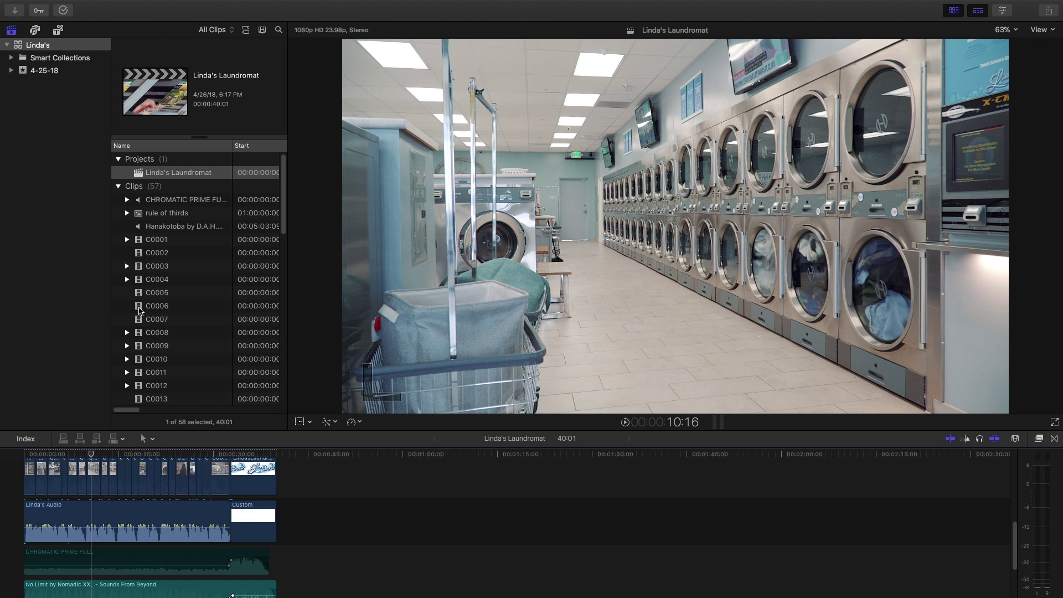
pyautogui.click(161, 173)
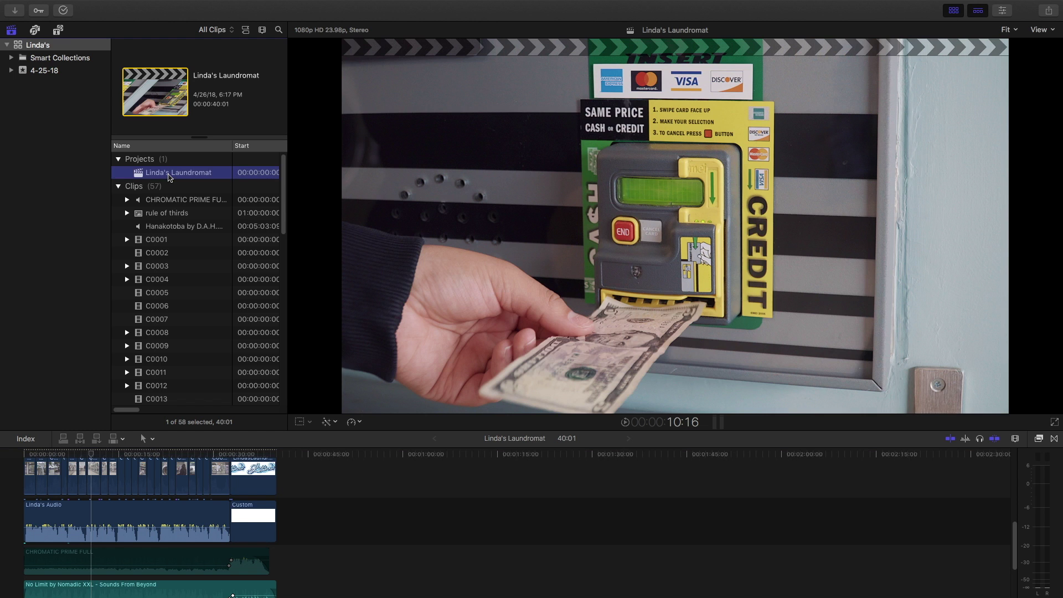
pyautogui.press('Return')
pyautogui.moveTo(94, 7)
pyautogui.click(94, 7)
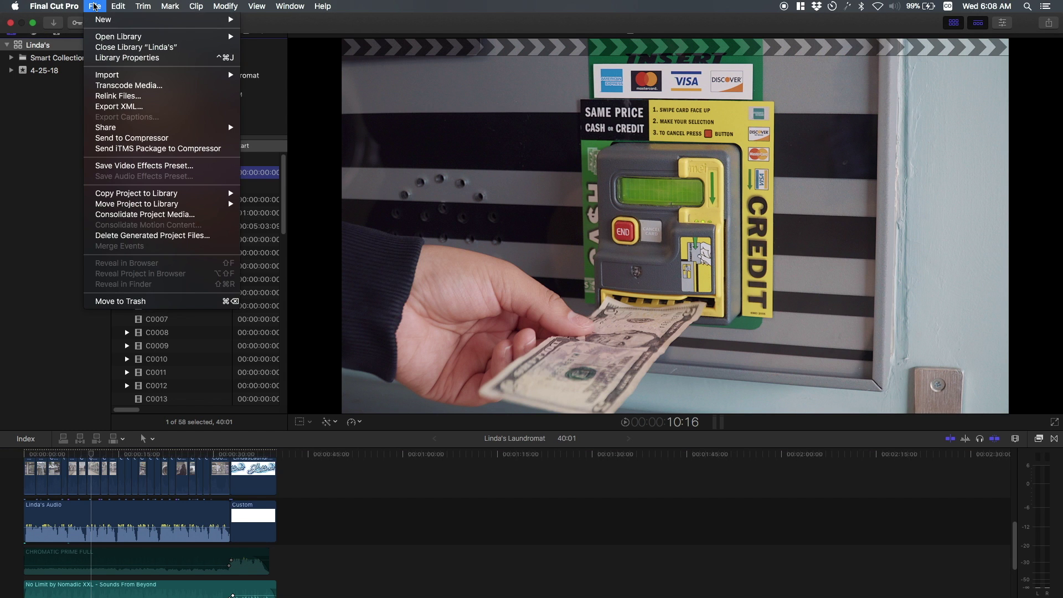
# - Export Linda's Laundromat as an XML file to Google Drive and minimize Final Cut Pro
pyautogui.click(125, 106)
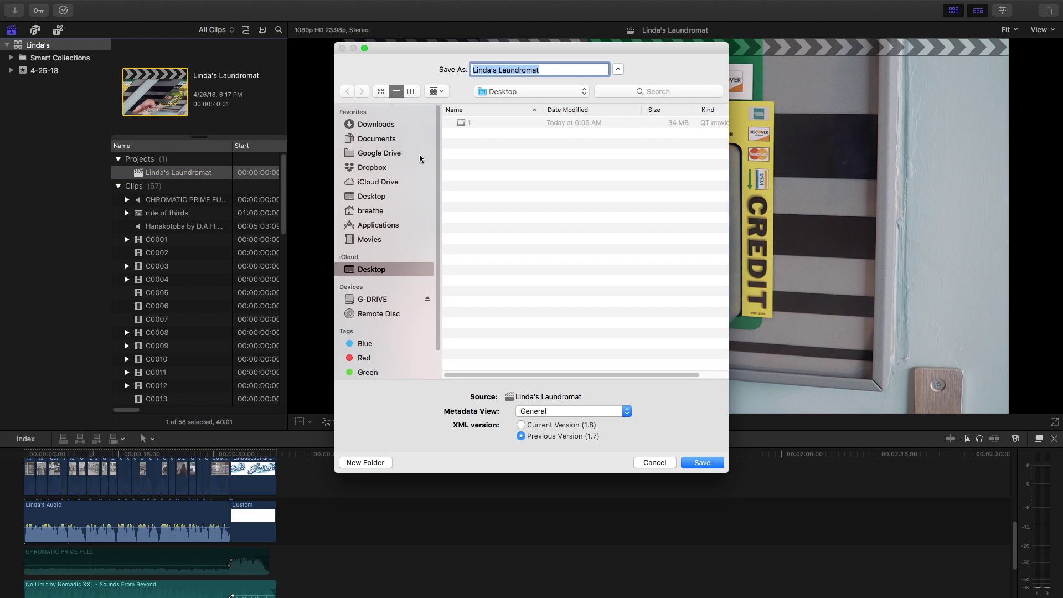
pyautogui.click(394, 155)
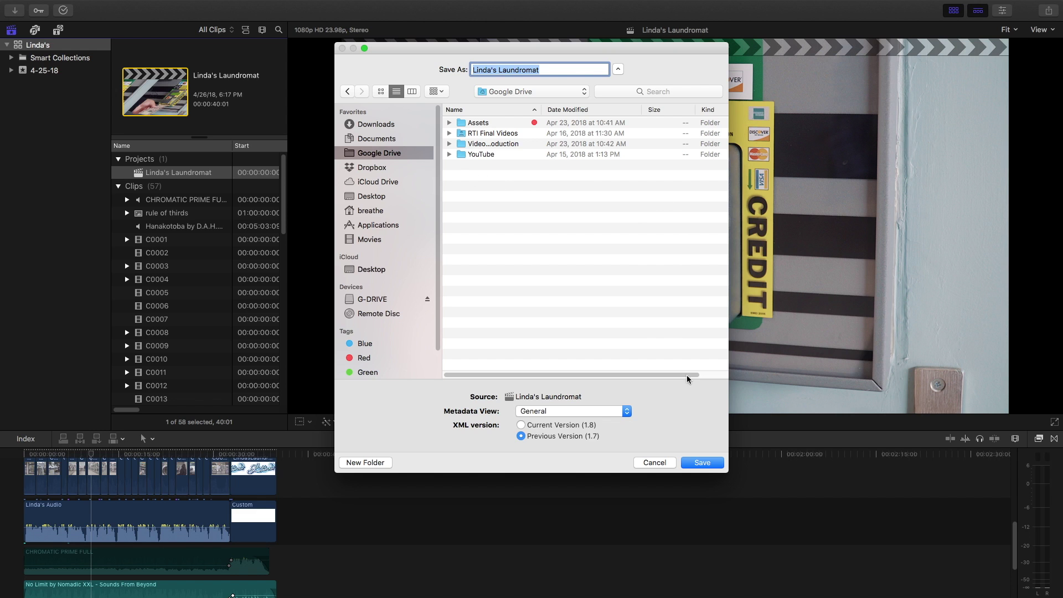
pyautogui.click(704, 464)
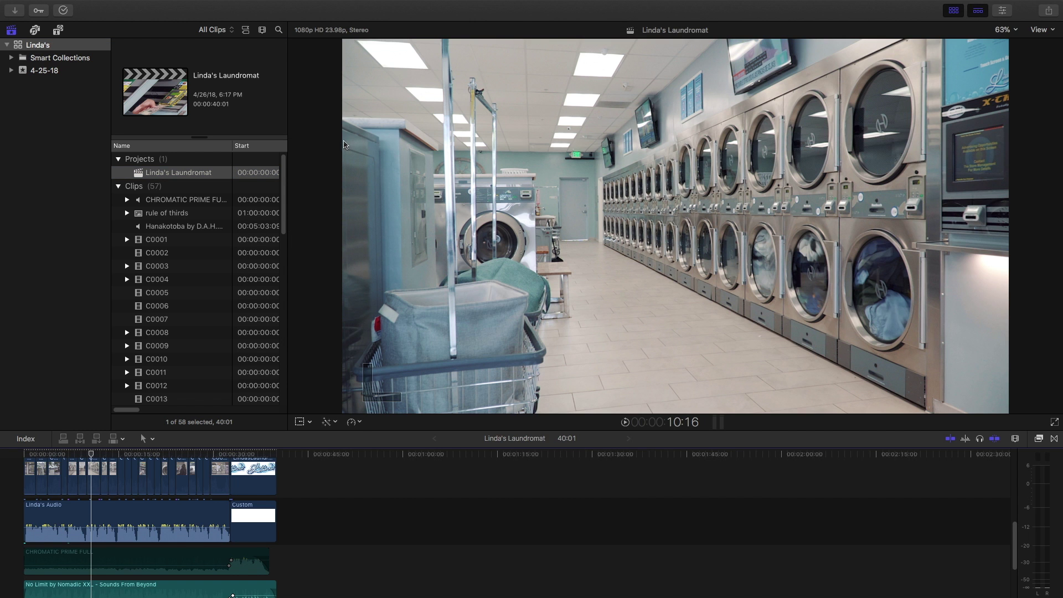
pyautogui.moveTo(92, 5)
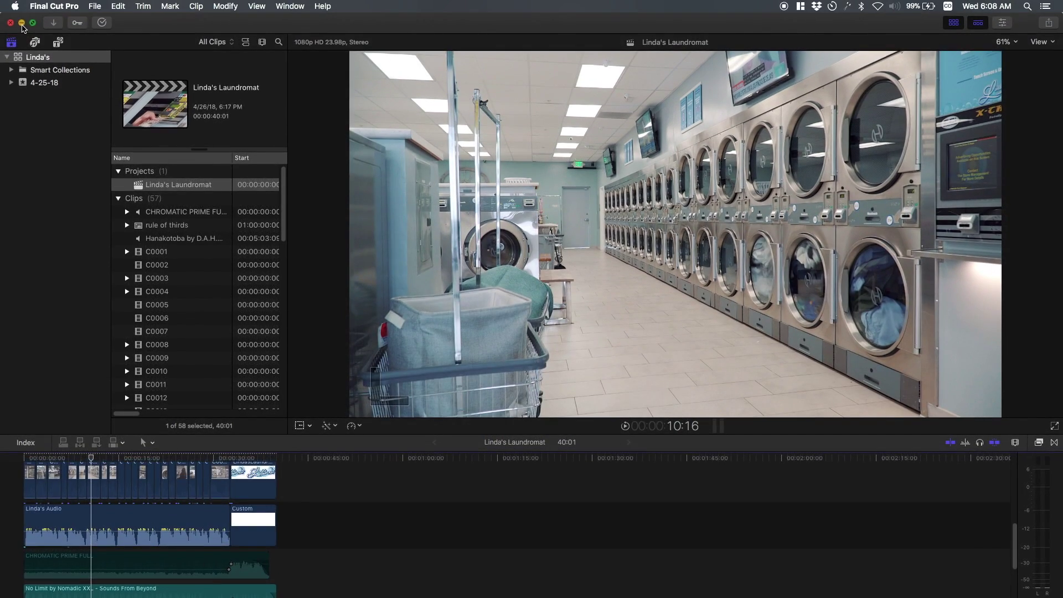
pyautogui.press('super+m')
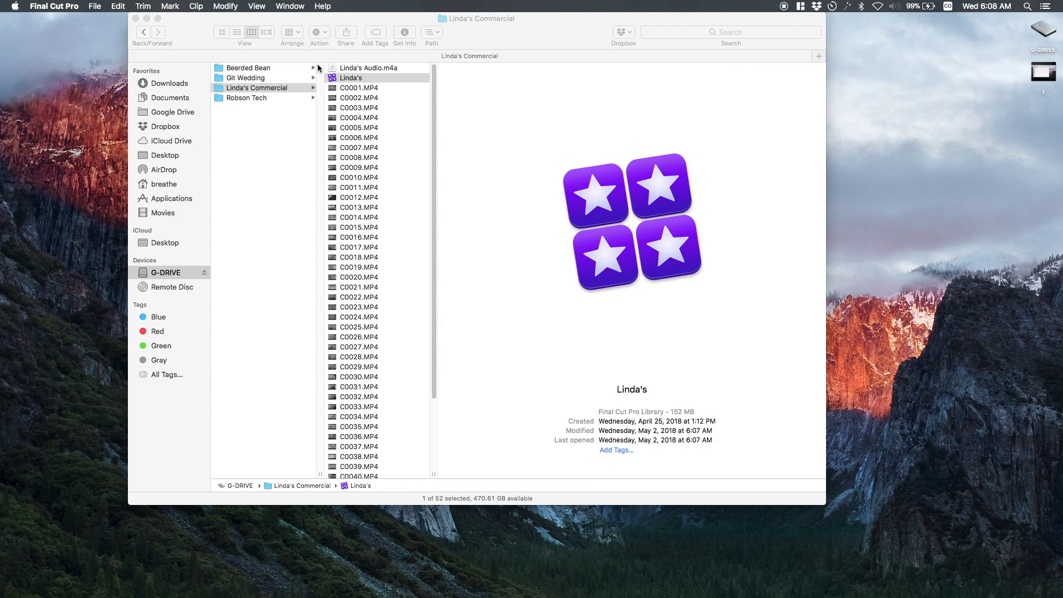
# - Select Linda's Laundromat.fcpxml in Google Drive, then open a G-DRIVE window and move it aside
pyautogui.click(188, 110)
pyautogui.click(189, 113)
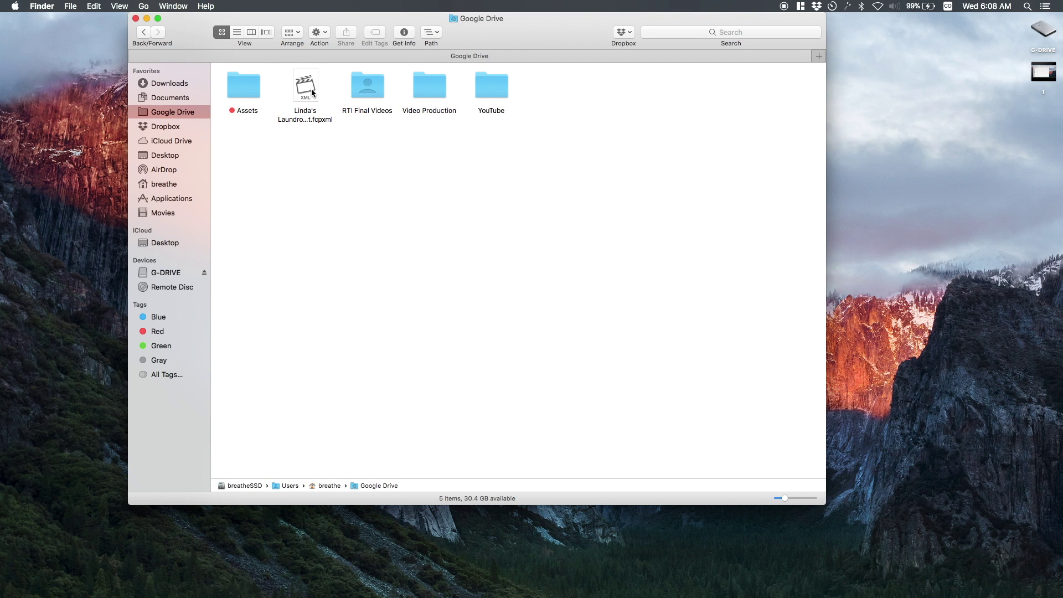
pyautogui.click(312, 93)
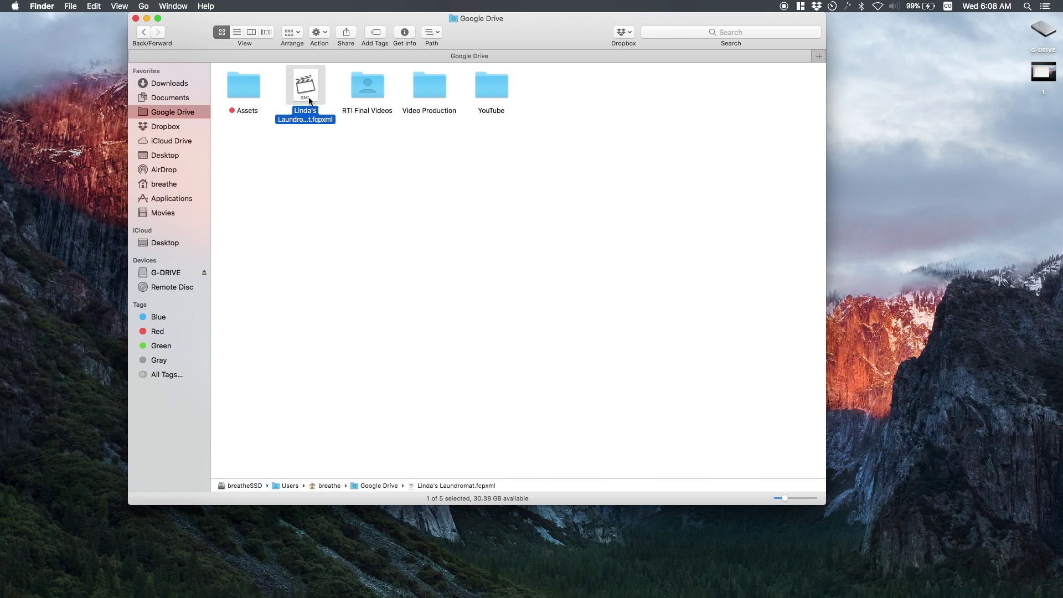
pyautogui.doubleClick(1043, 32)
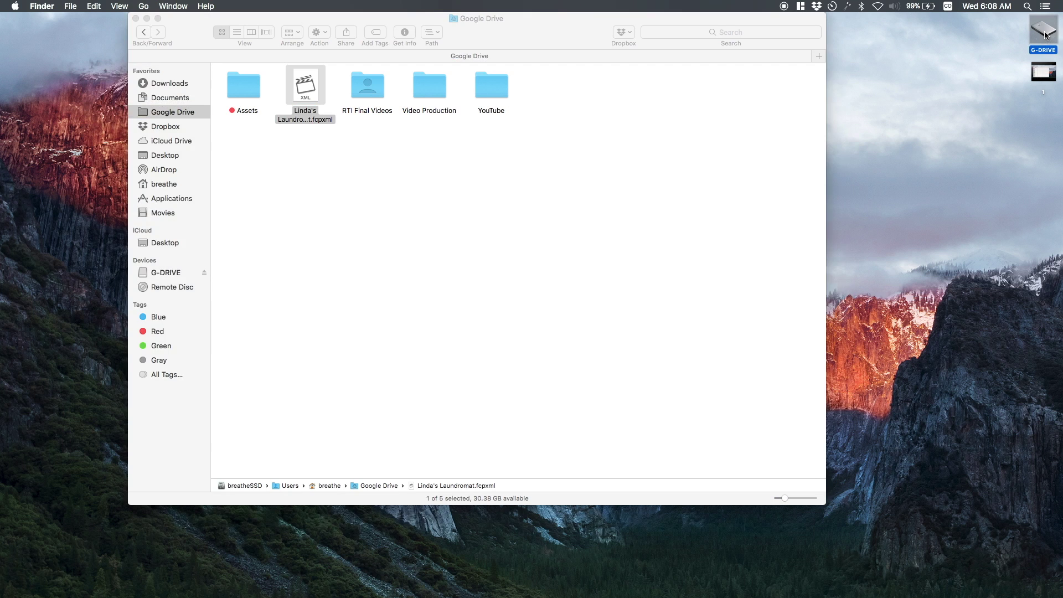
pyautogui.moveTo(424, 78); pyautogui.dragTo(440, 182)
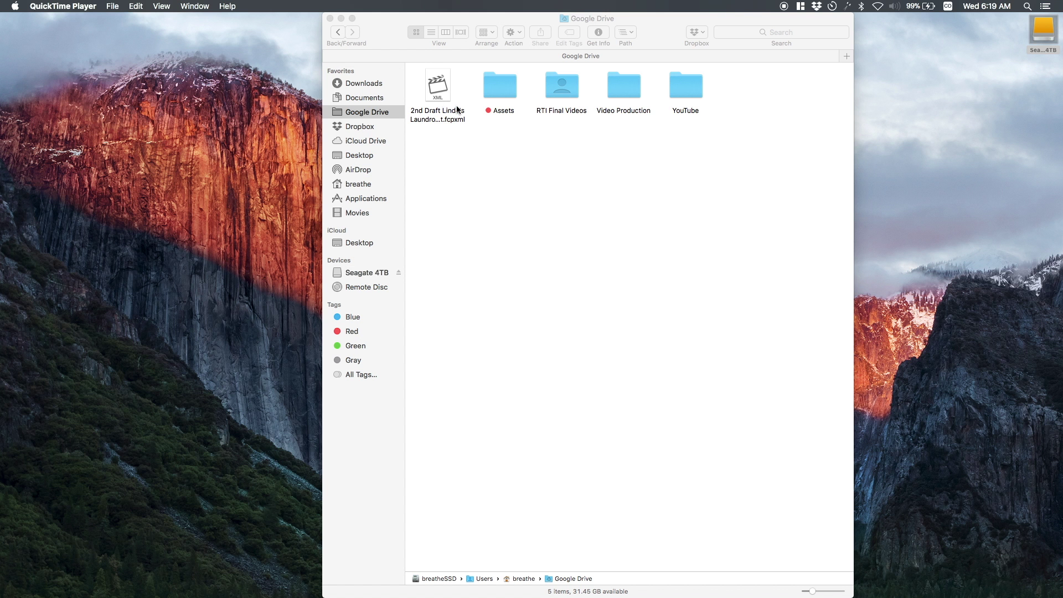
# - Select the 2nd Draft Linda's Laundromat.fcpxml file, leaving its name unchanged
pyautogui.click(442, 112)
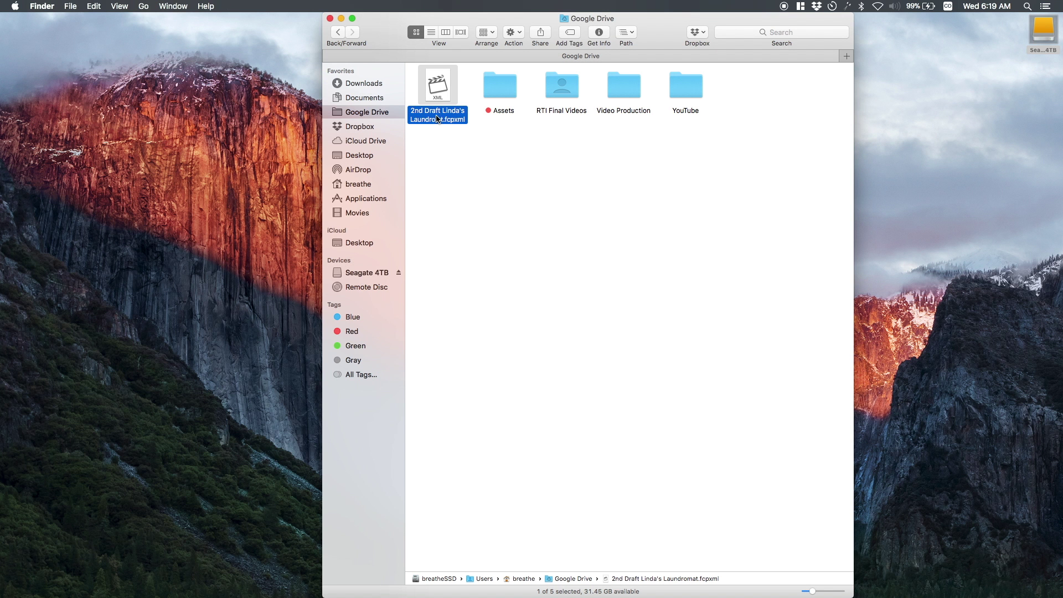
pyautogui.click(436, 117)
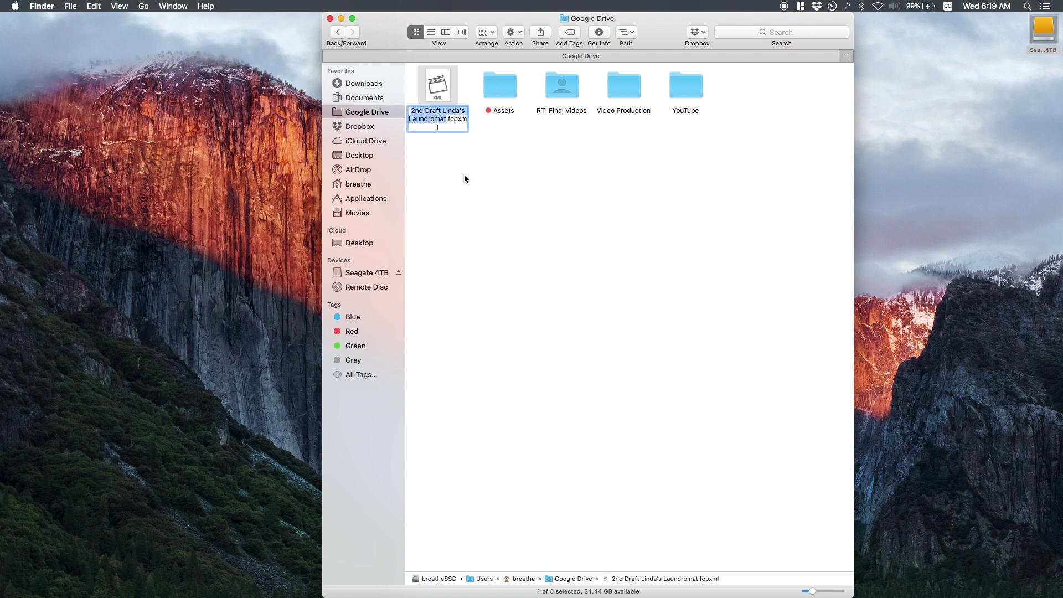
pyautogui.click(497, 185)
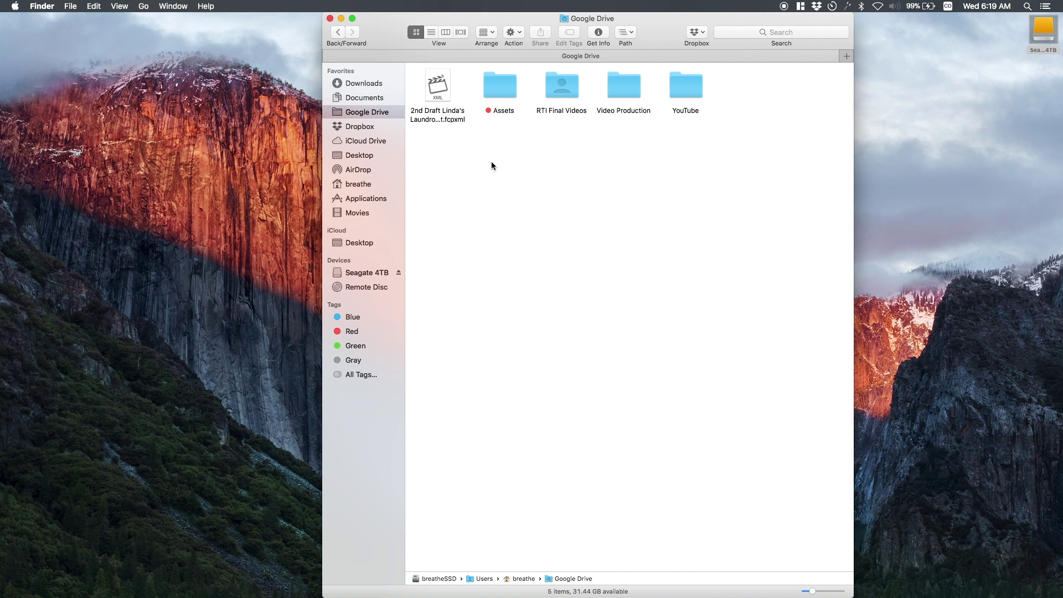
# - Open Linda's Commercial on Seagate 4TB and launch its Linda's library in Final Cut Pro
pyautogui.click(1039, 33)
pyautogui.doubleClick(1040, 33)
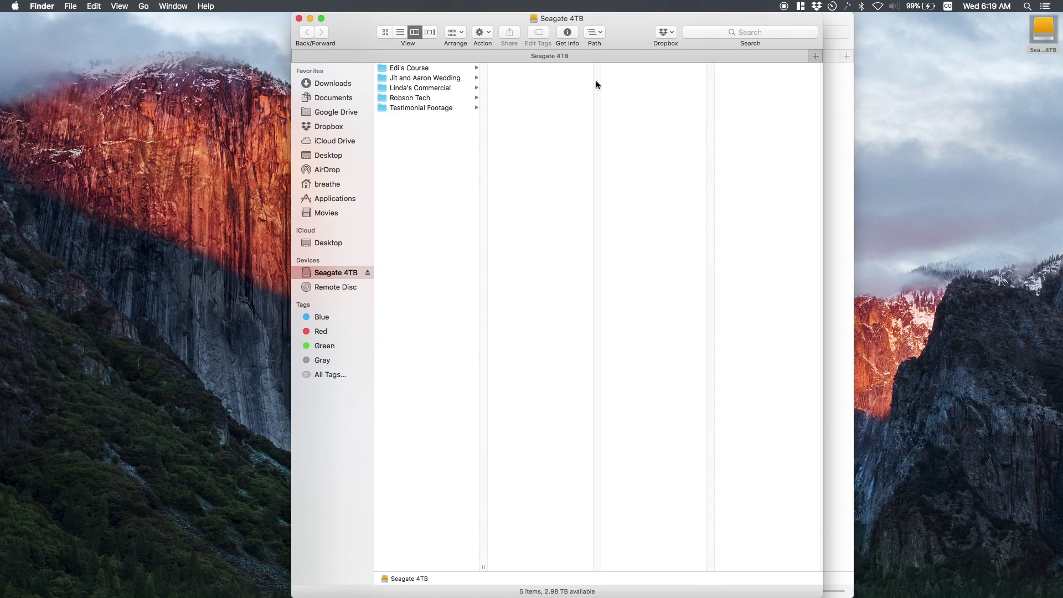
pyautogui.click(423, 88)
pyautogui.doubleClick(521, 78)
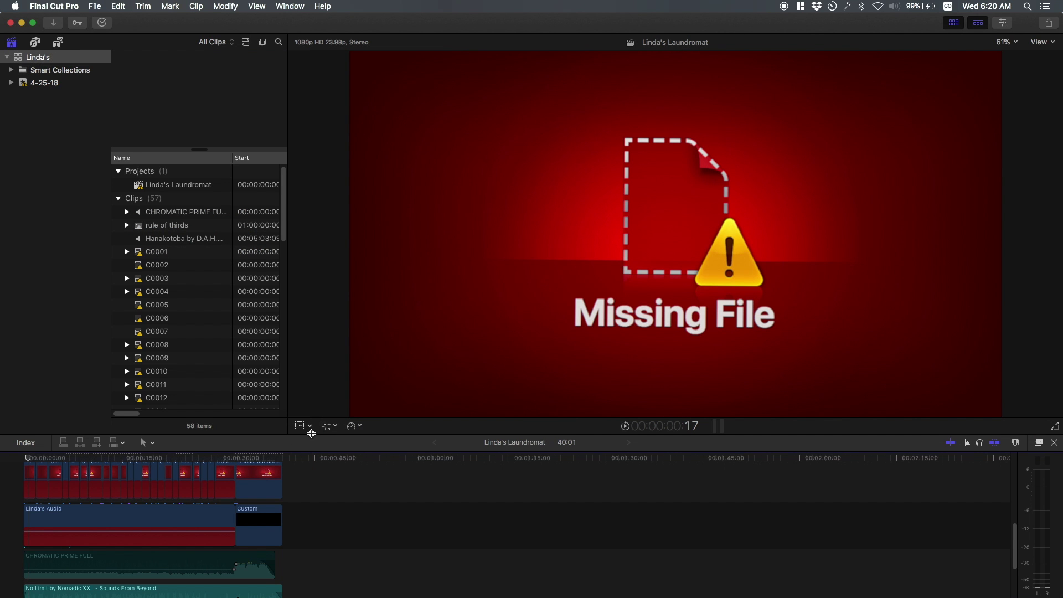
# - Enlarge the timeline and select all the Linda's Laundromat clips
pyautogui.moveTo(313, 436); pyautogui.dragTo(318, 373)
pyautogui.scroll(3, 321, 493)
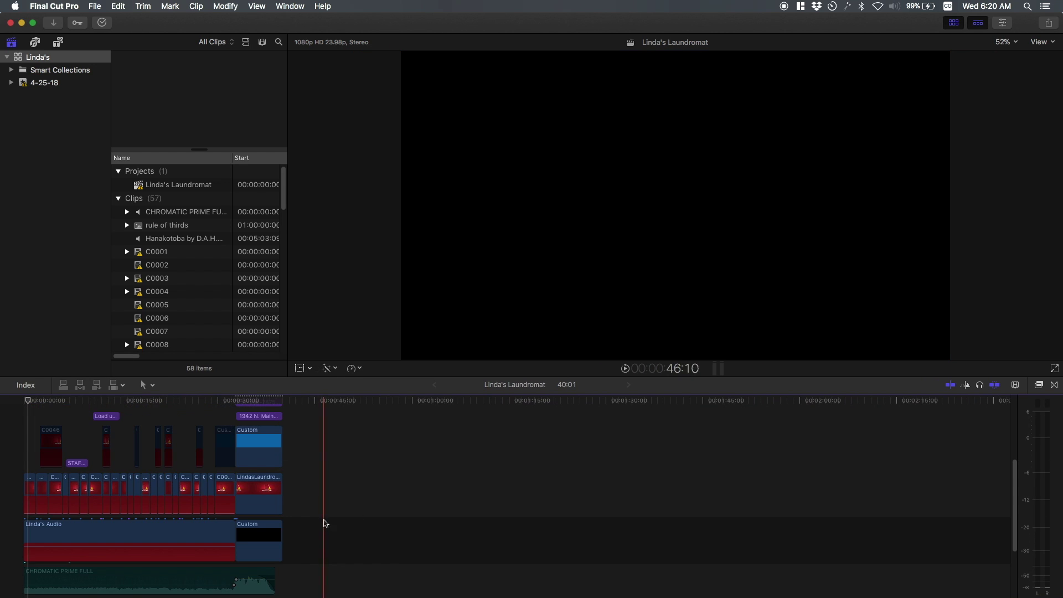
pyautogui.moveTo(397, 530); pyautogui.dragTo(24, 423)
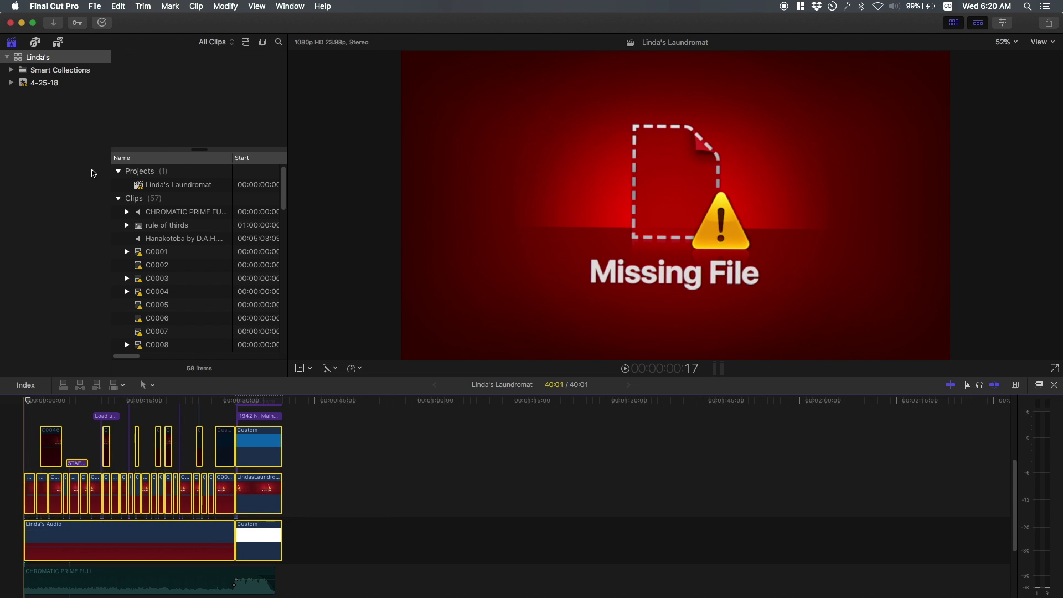
# - Relink all 30 selected clips to the Seagate 4TB Linda's Commercial folder using Locate All
pyautogui.click(95, 6)
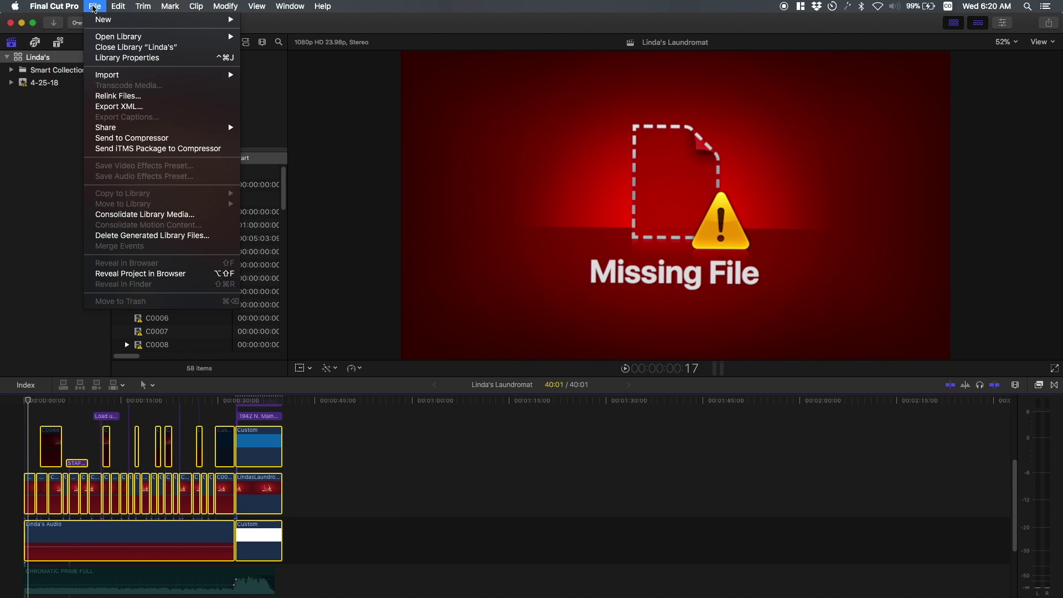
pyautogui.click(115, 95)
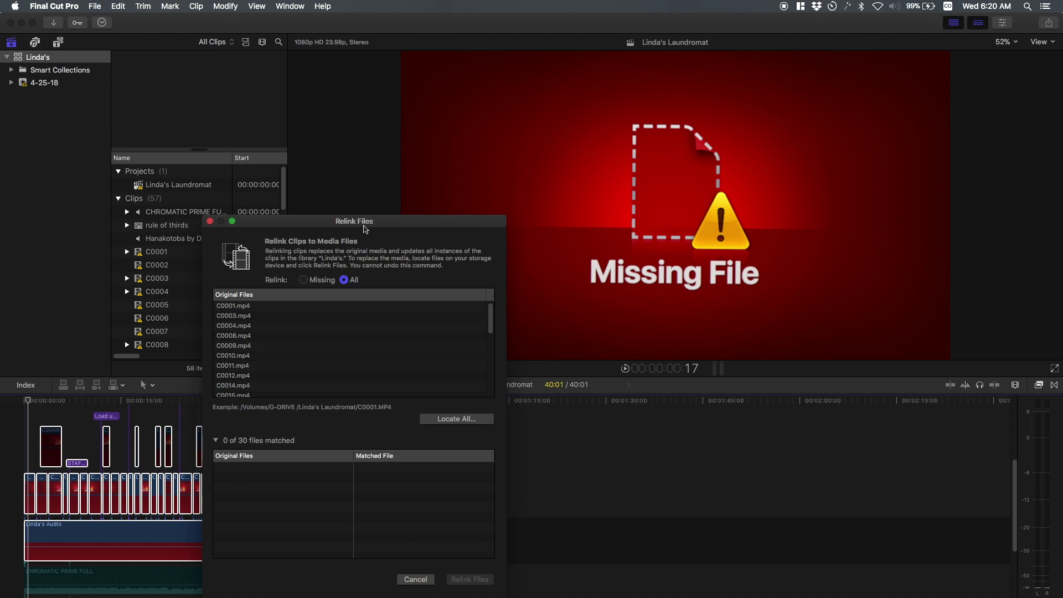
pyautogui.click(466, 420)
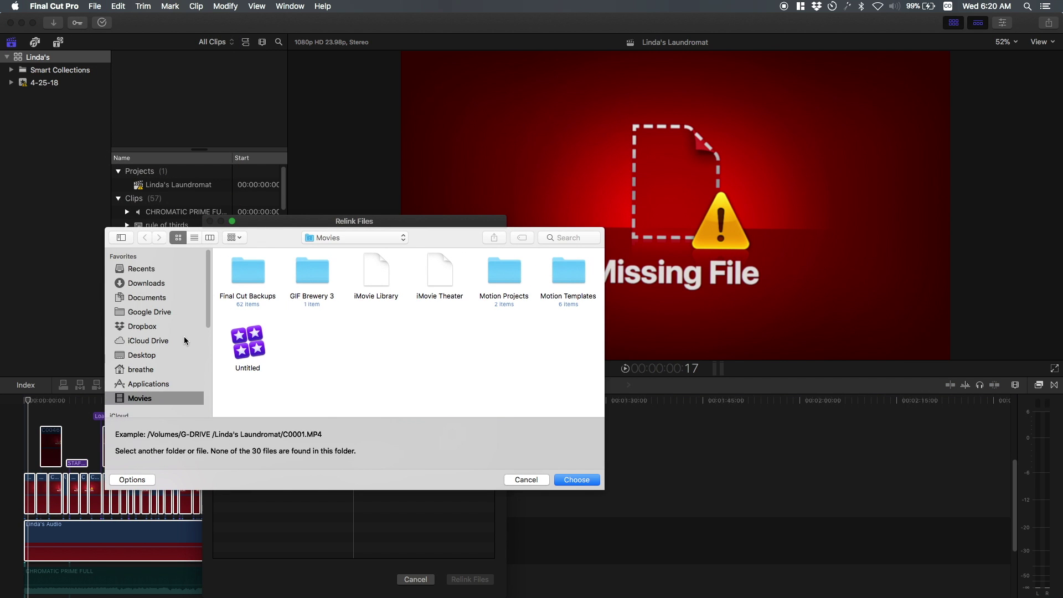
pyautogui.scroll(-5, 202, 320)
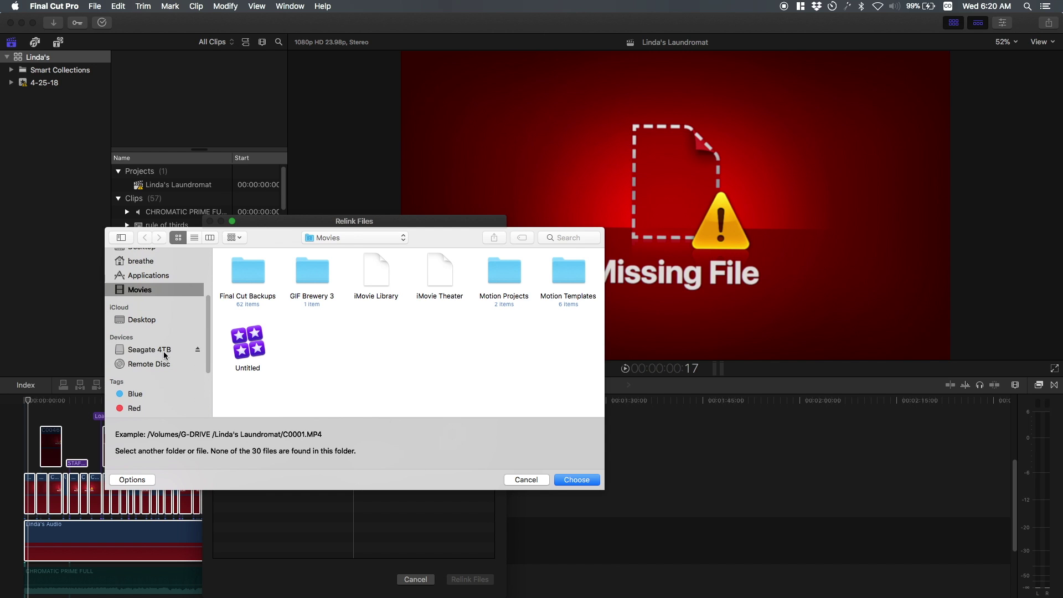
pyautogui.click(162, 350)
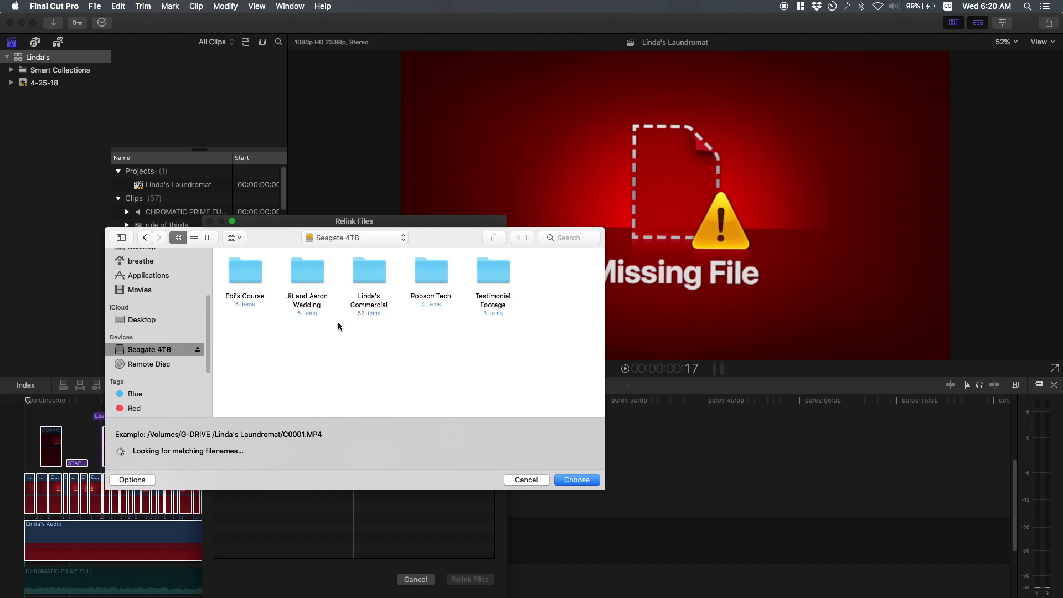
pyautogui.click(372, 273)
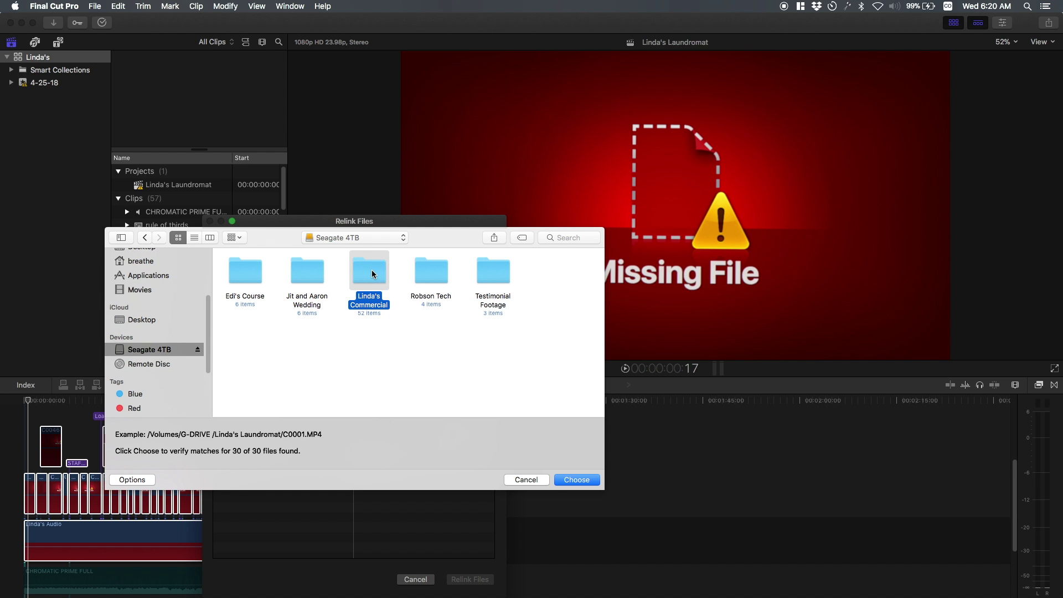
pyautogui.click(590, 481)
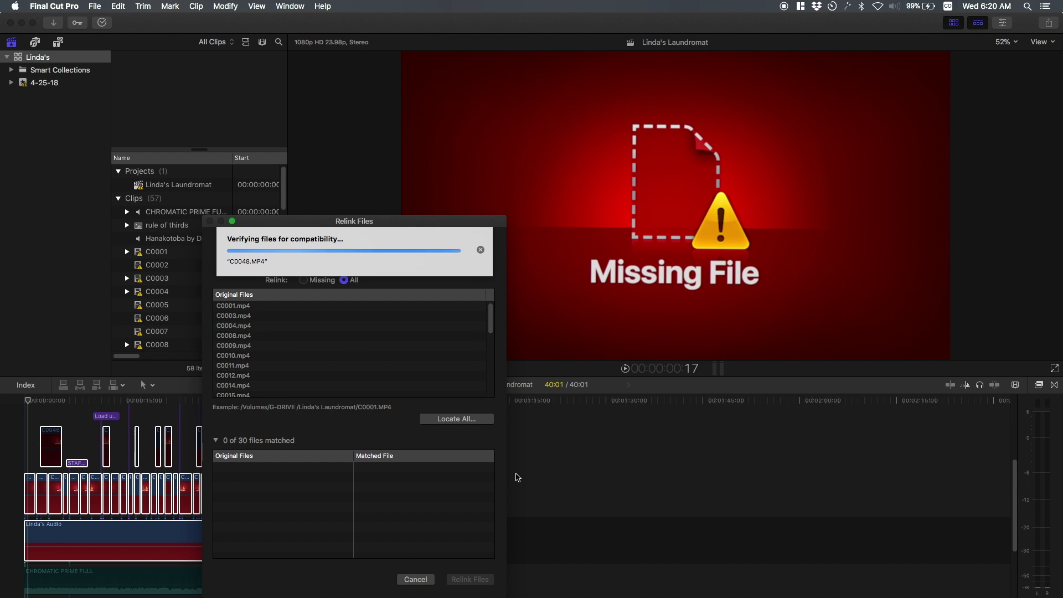
pyautogui.click(477, 580)
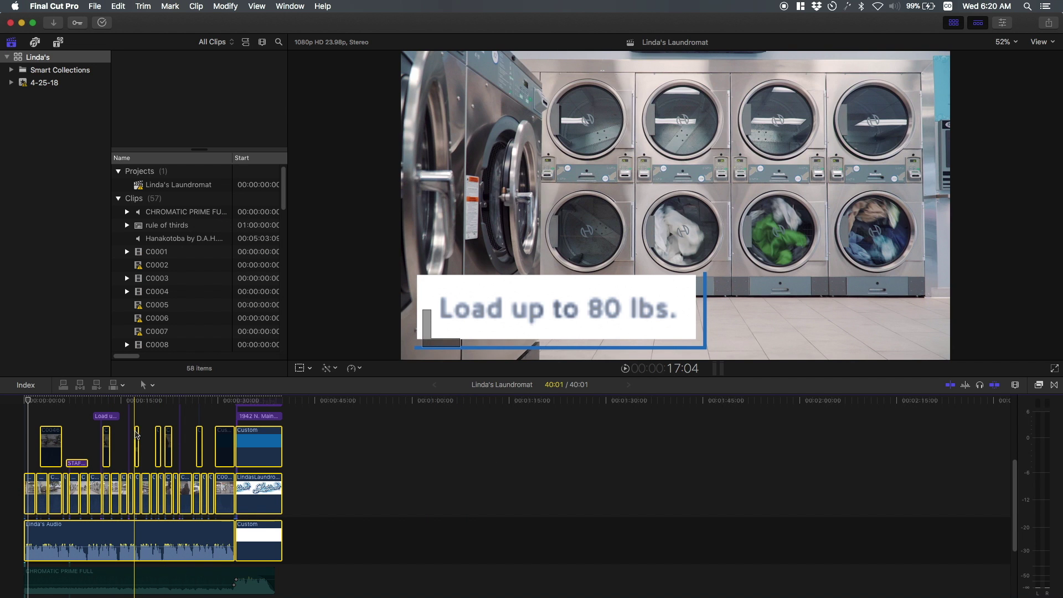
# - Deselect the clips and import 2nd Draft Linda's Laundromat.fcpxml from Google Drive via Import XML
pyautogui.click(127, 443)
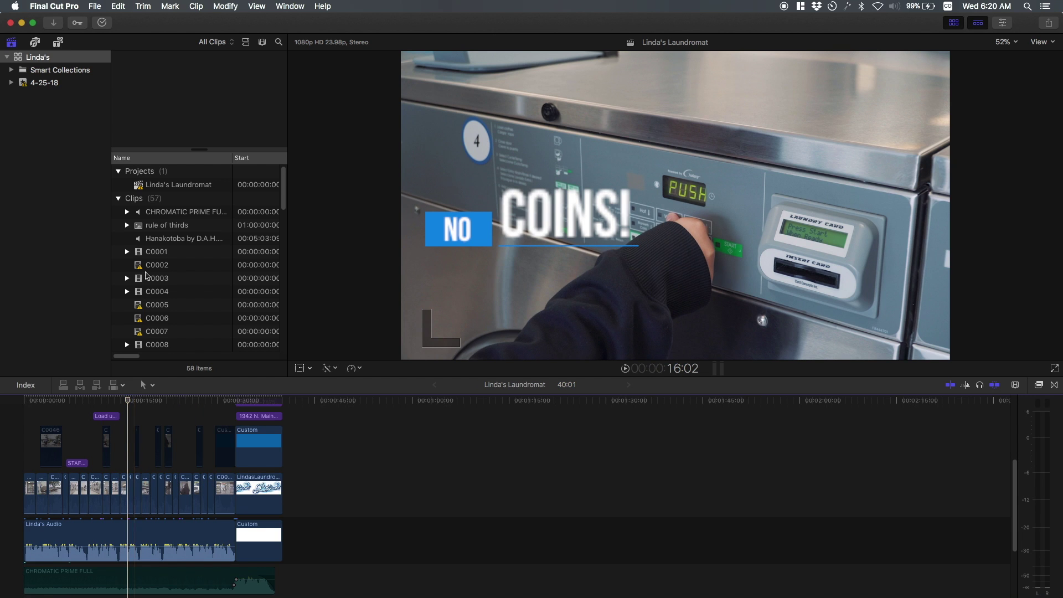
pyautogui.click(98, 6)
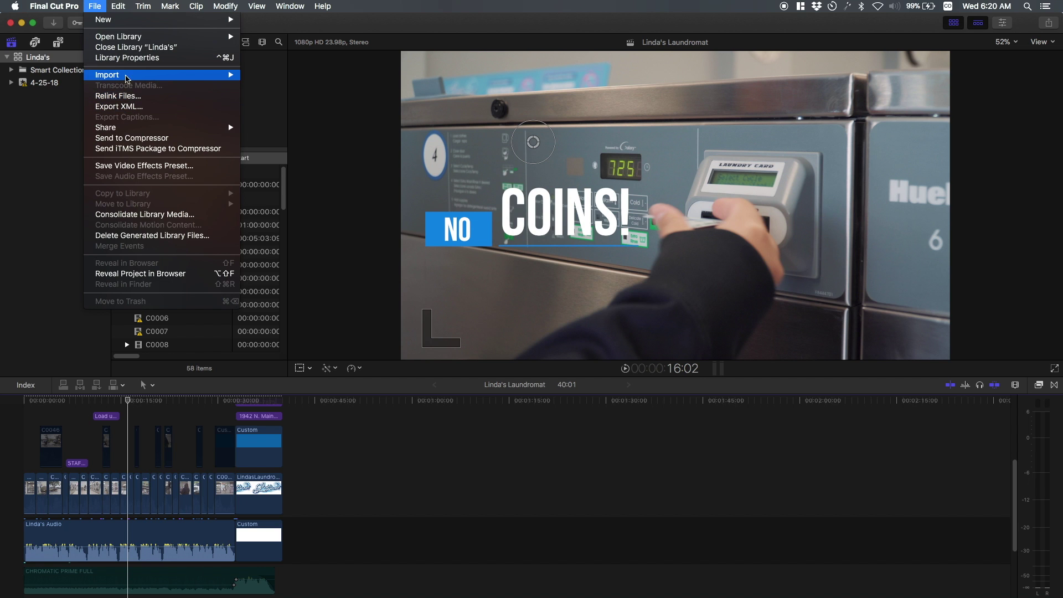
pyautogui.moveTo(125, 81)
pyautogui.click(289, 110)
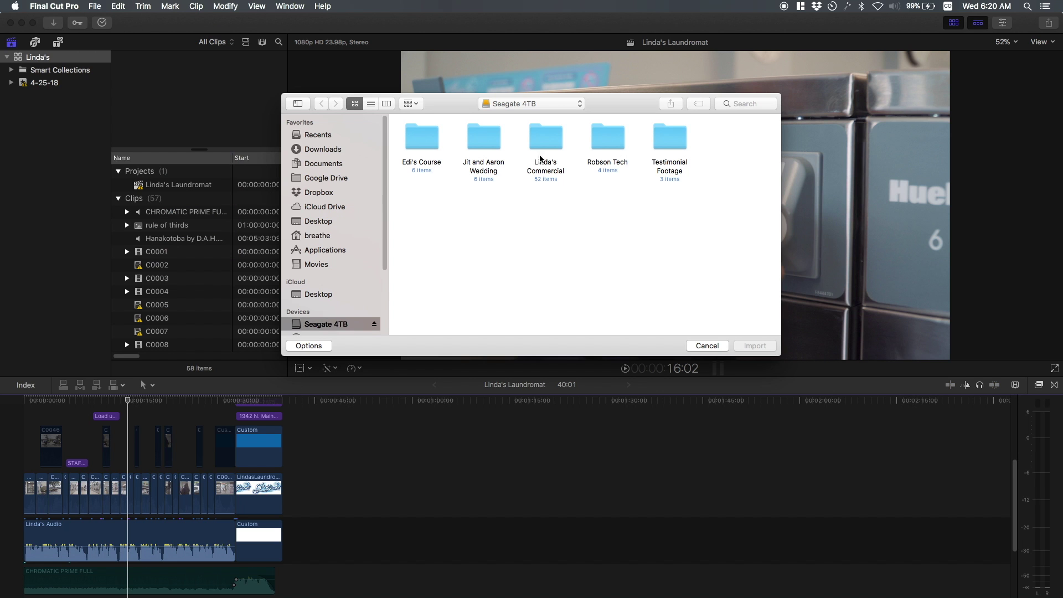
pyautogui.doubleClick(555, 154)
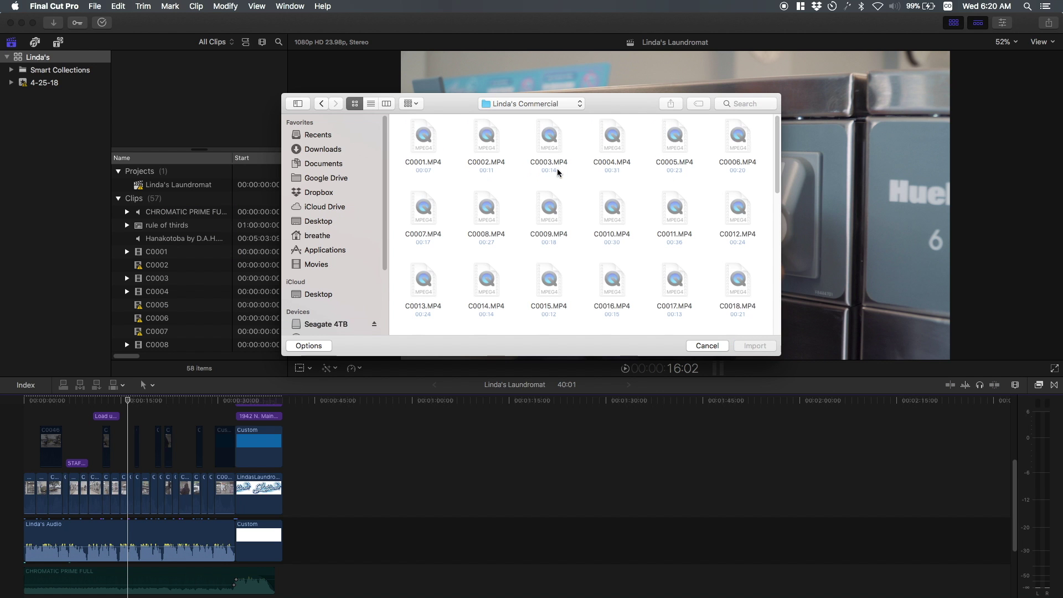
pyautogui.moveTo(778, 231); pyautogui.dragTo(782, 319)
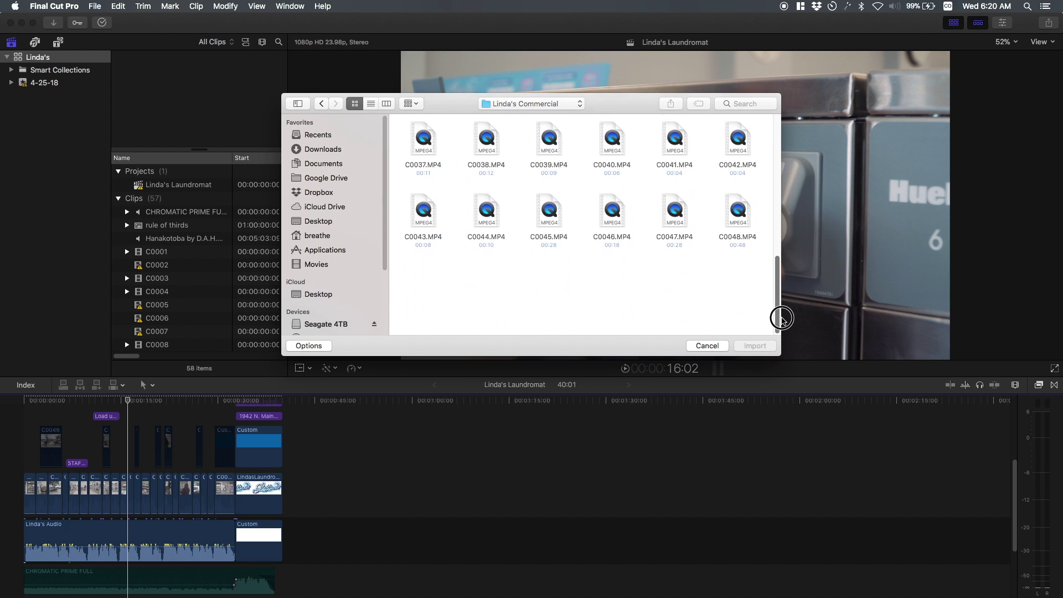
pyautogui.scroll(10, 752, 135)
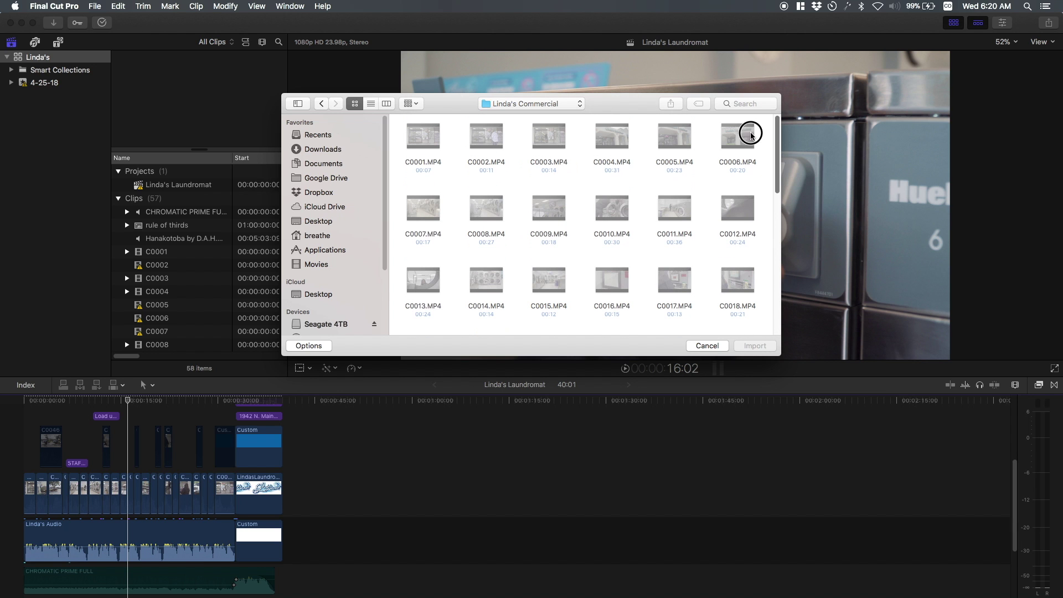
pyautogui.click(332, 177)
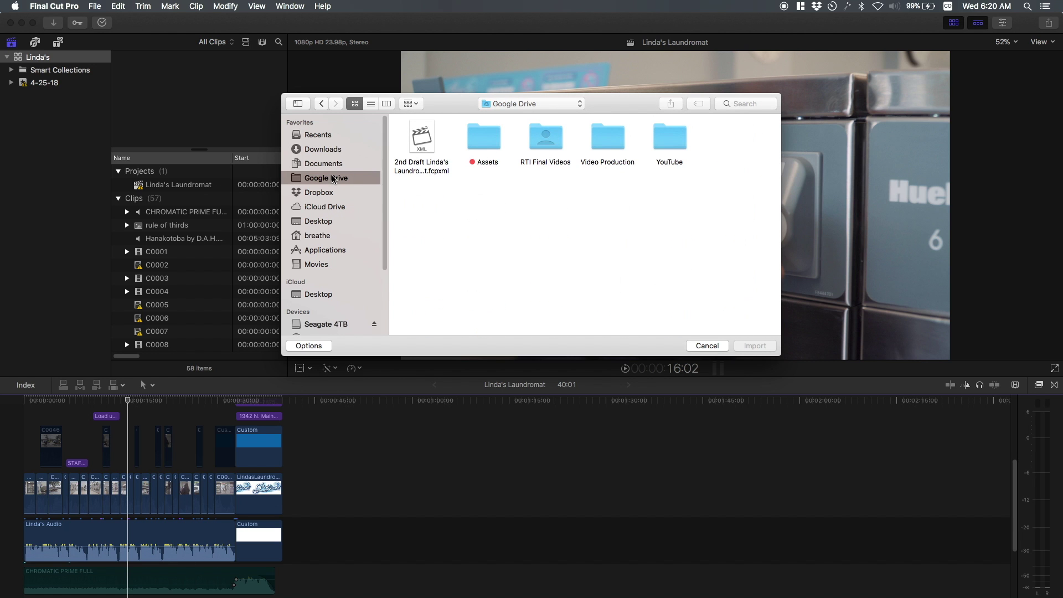
pyautogui.click(435, 157)
pyautogui.click(756, 347)
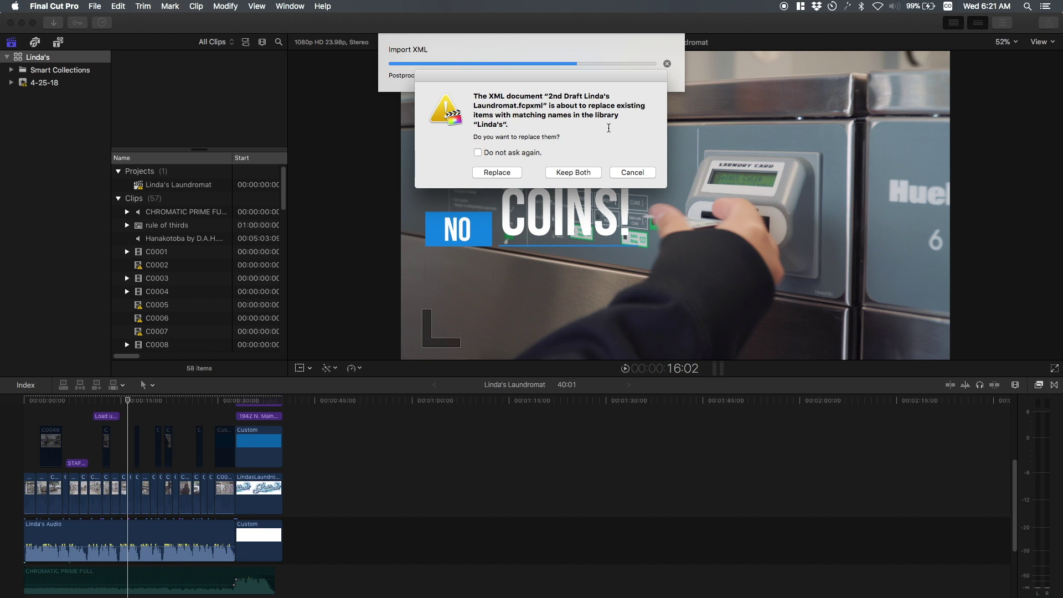
# - Keep both projects and open the new Linda's Laundromat 1 in the timeline
pyautogui.click(576, 172)
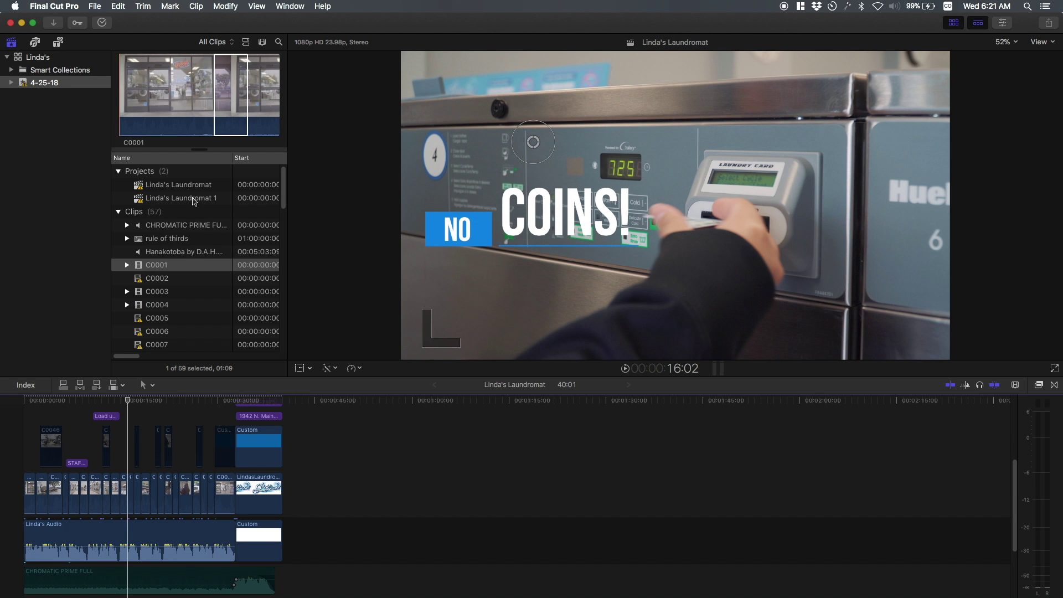
pyautogui.click(195, 198)
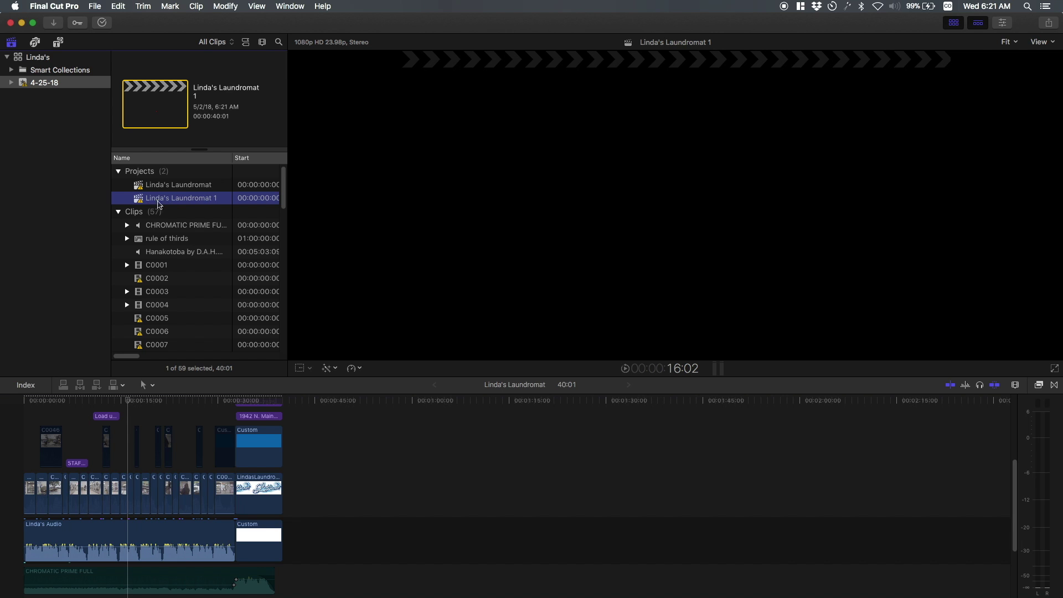
pyautogui.doubleClick(196, 200)
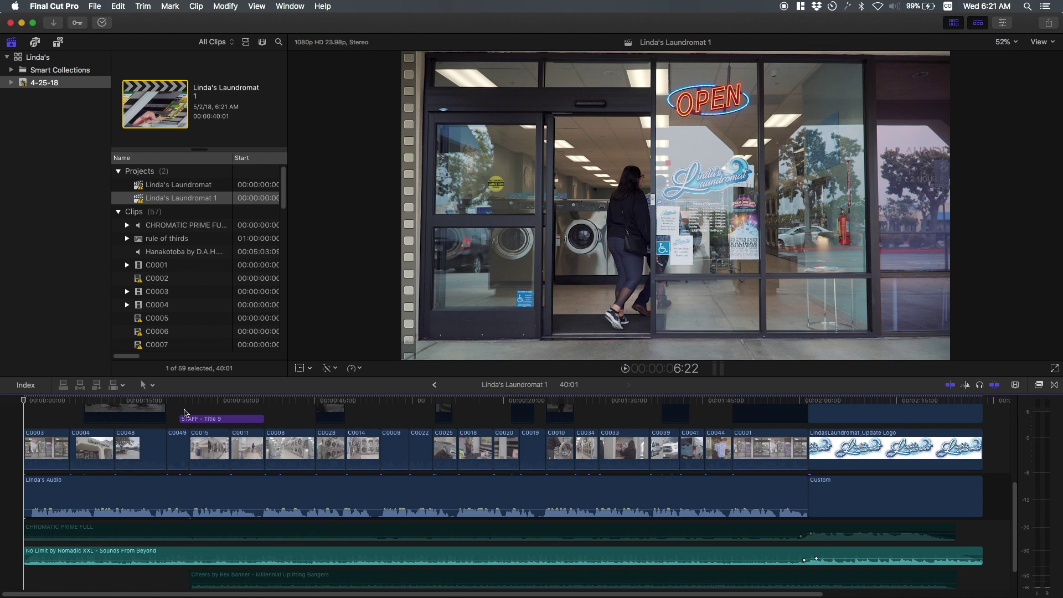
# - Compare with the original project, then move the playhead to the FULL TIME STAFF title
pyautogui.click(179, 185)
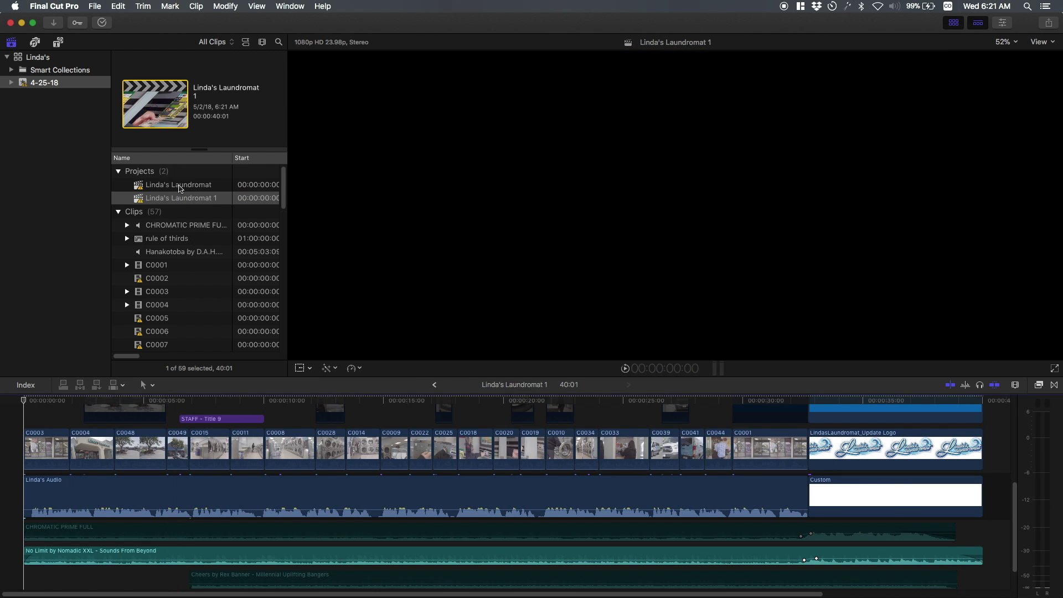
pyautogui.click(179, 198)
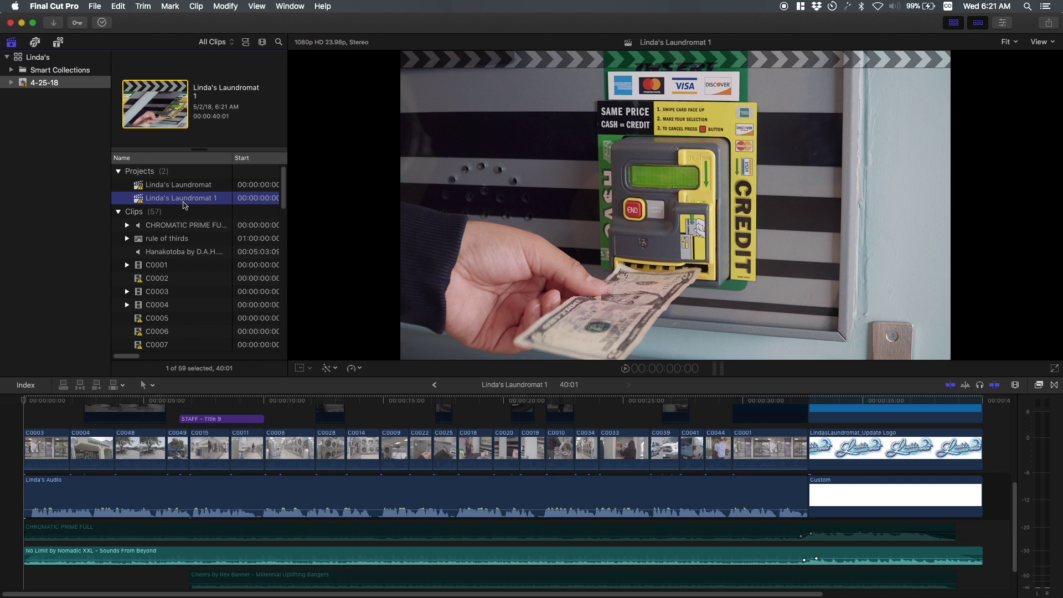
pyautogui.moveTo(195, 401); pyautogui.dragTo(211, 406)
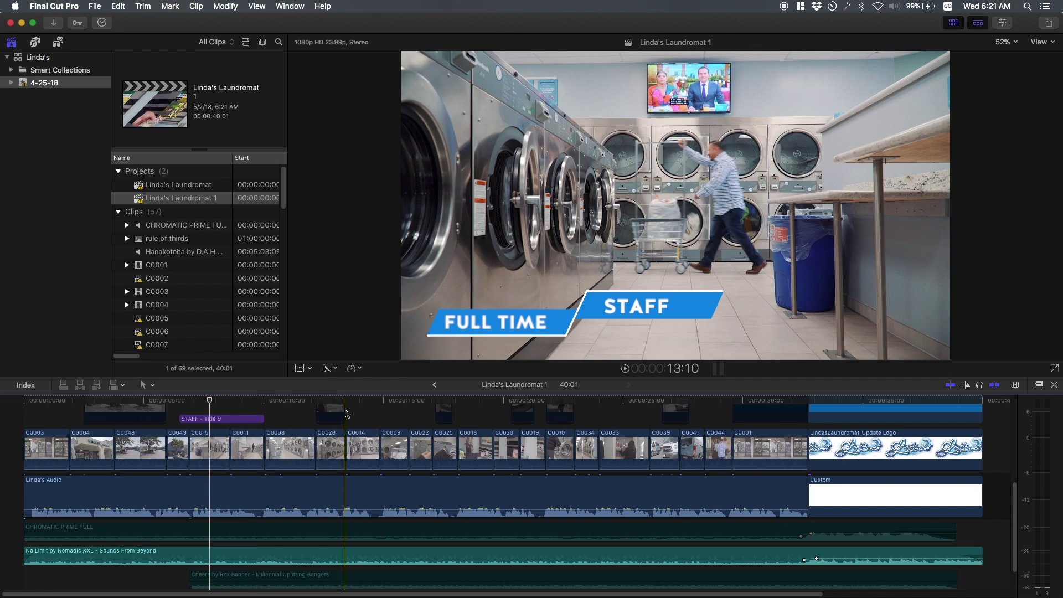